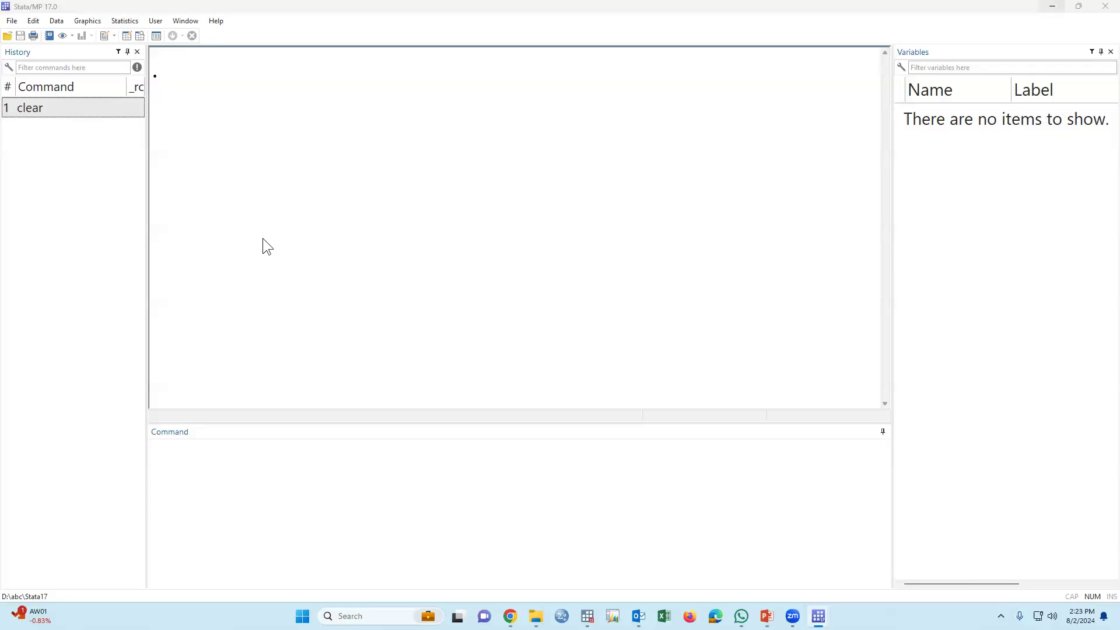
Step: Open the dataset MyAsset.dta from D:\abc and widen the variable list so the labels are readable
{"action": "left_click", "coordinate": [7, 35]}
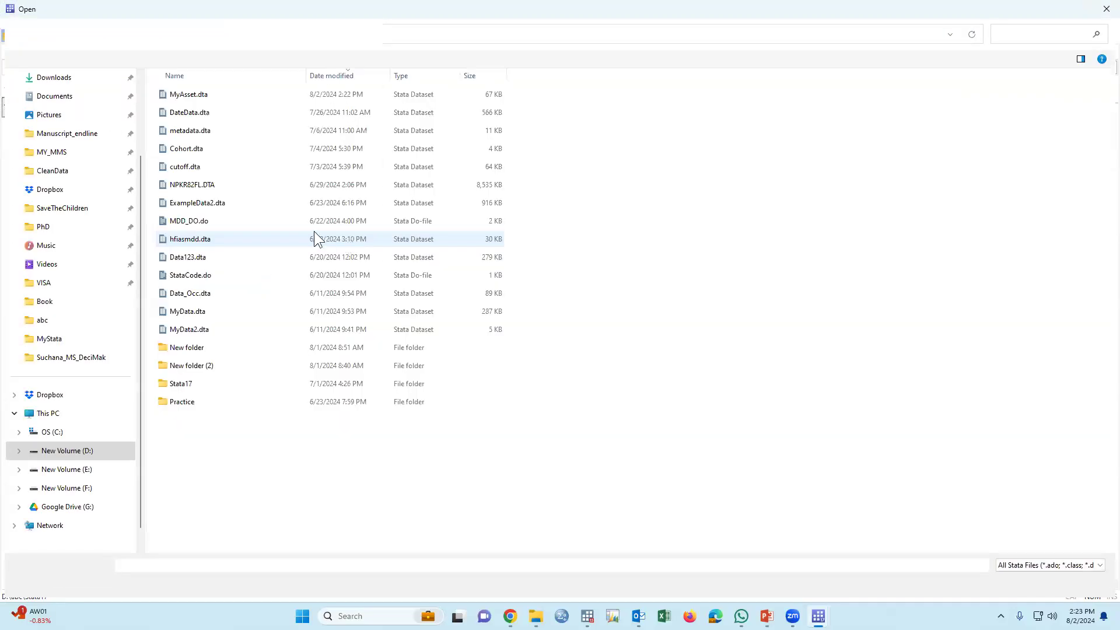
{"action": "left_click", "coordinate": [191, 96]}
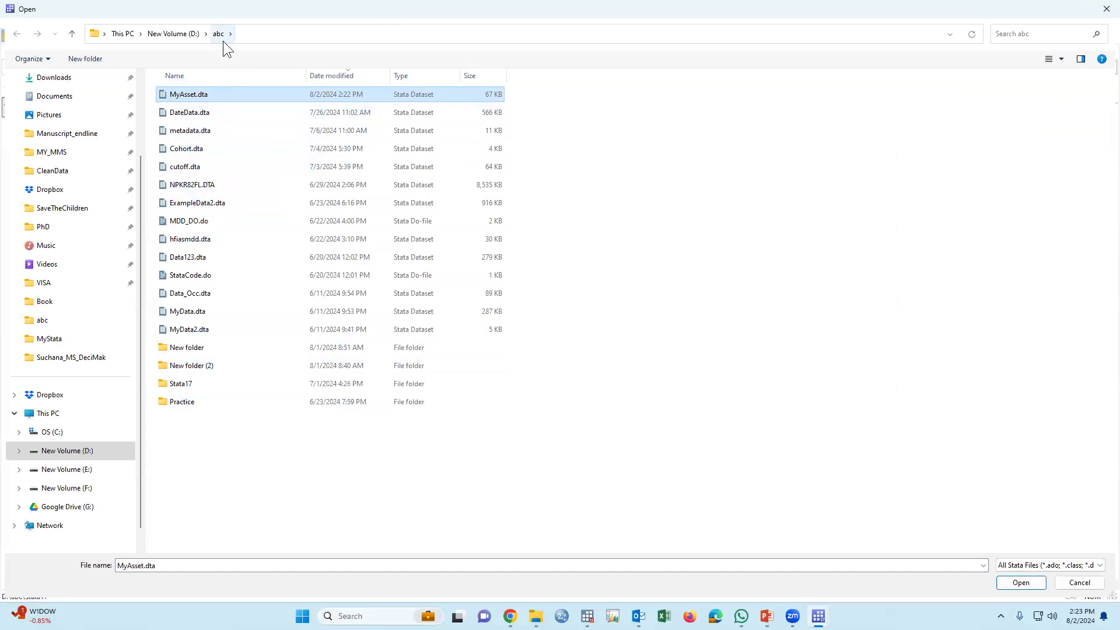
{"action": "left_click", "coordinate": [1029, 582]}
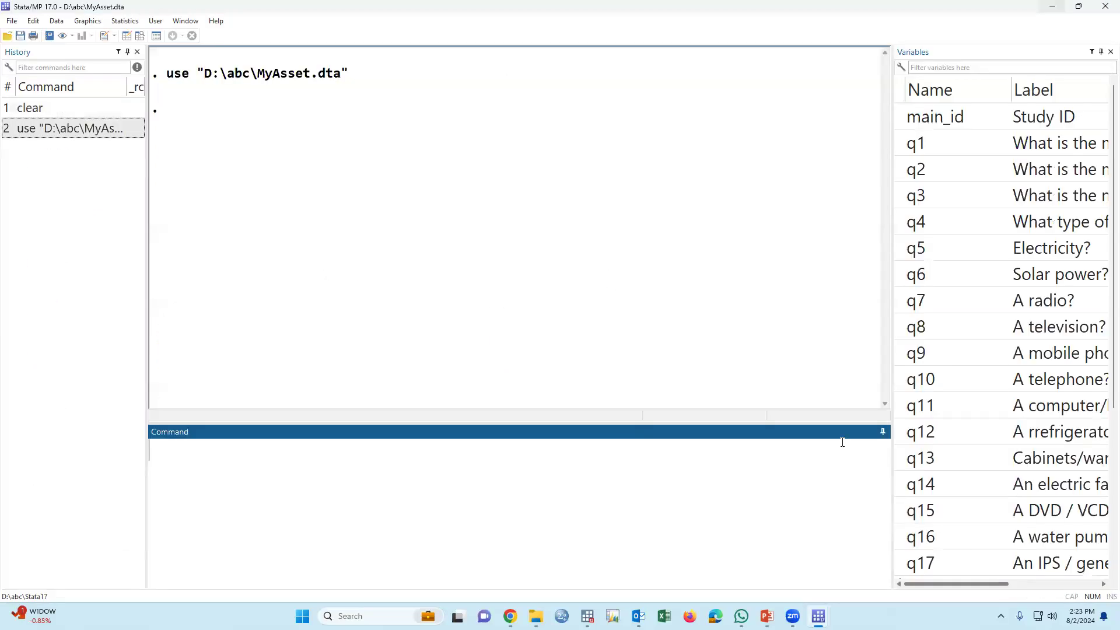
{"action": "left_click_drag", "start_coordinate": [888, 306], "coordinate": [798, 308]}
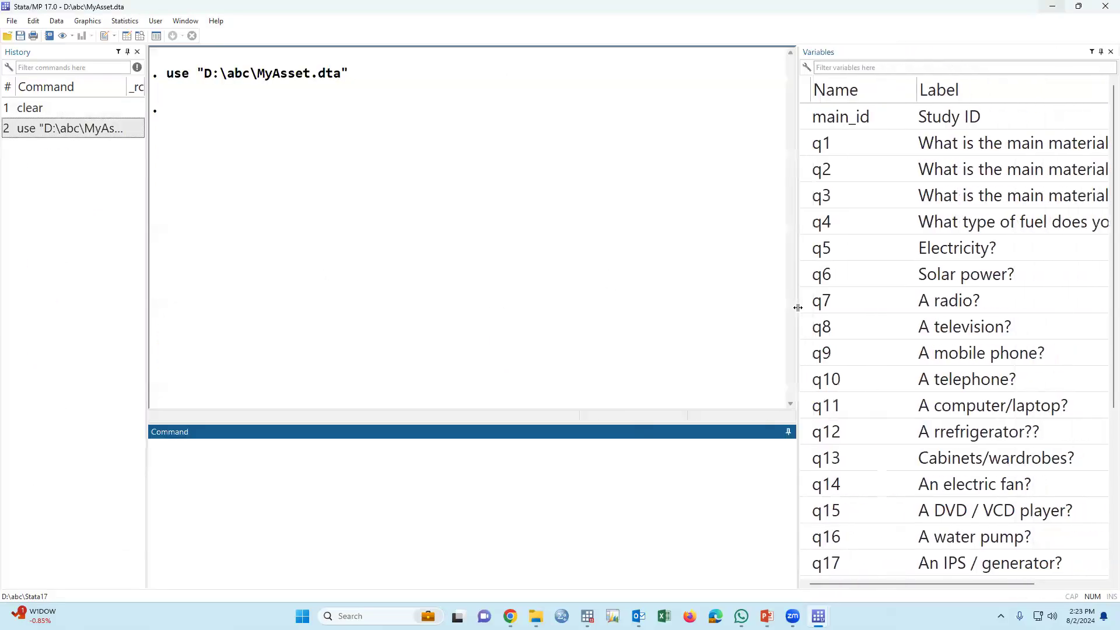
Step: Inspect the MyAsset observations in the Data Editor, including the q5 to q7 answers, and close it
{"action": "left_click", "coordinate": [126, 36]}
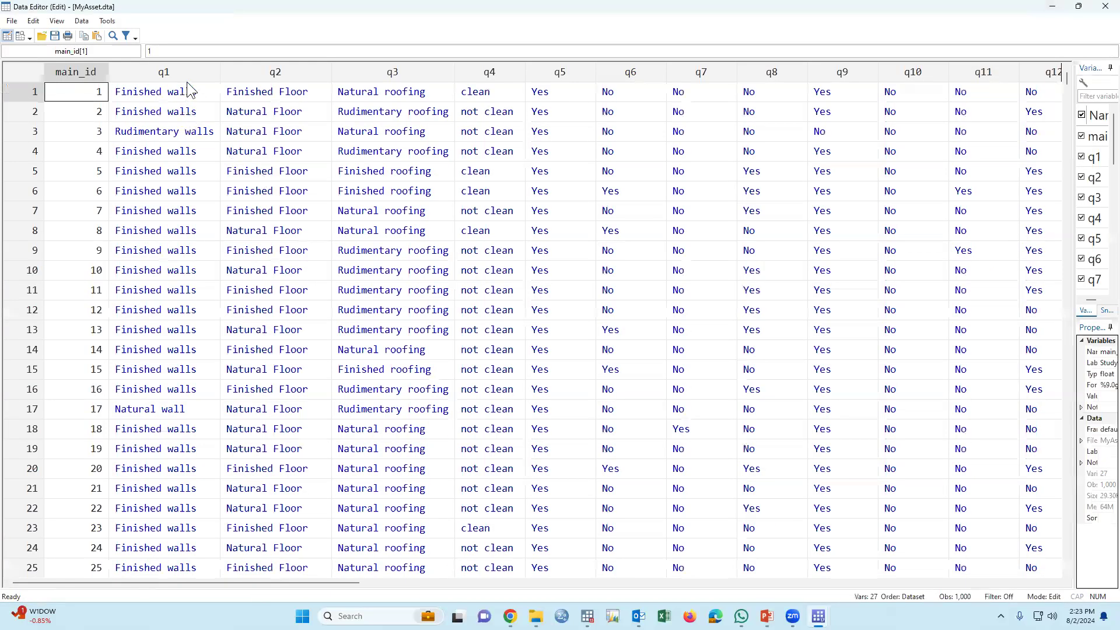
{"action": "left_click_drag", "start_coordinate": [570, 101], "coordinate": [676, 113]}
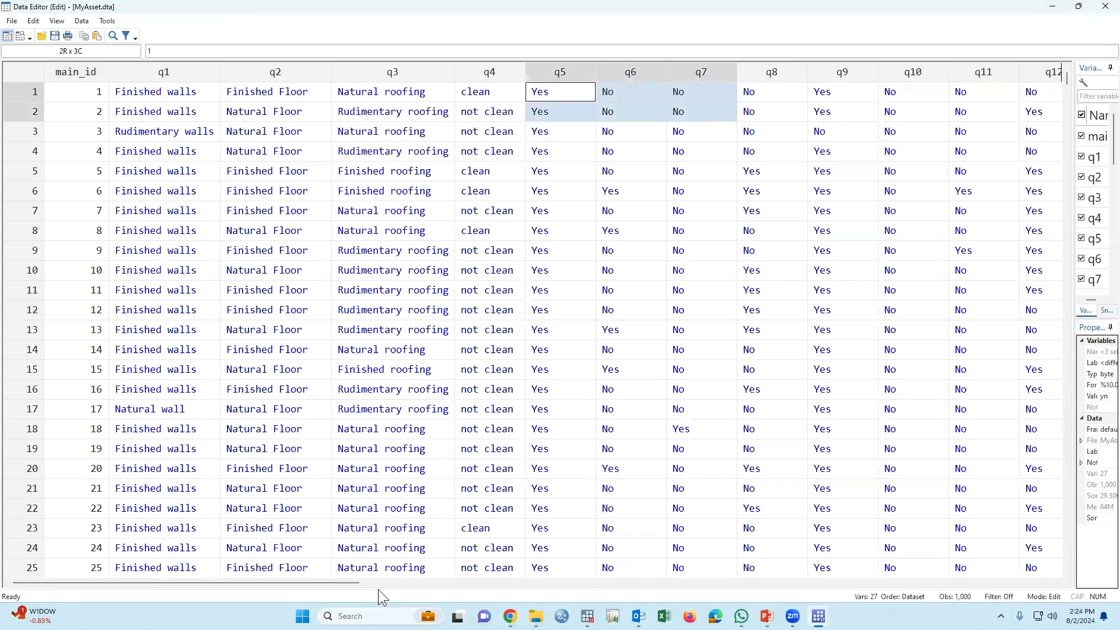
{"action": "left_click_drag", "start_coordinate": [371, 581], "coordinate": [209, 585]}
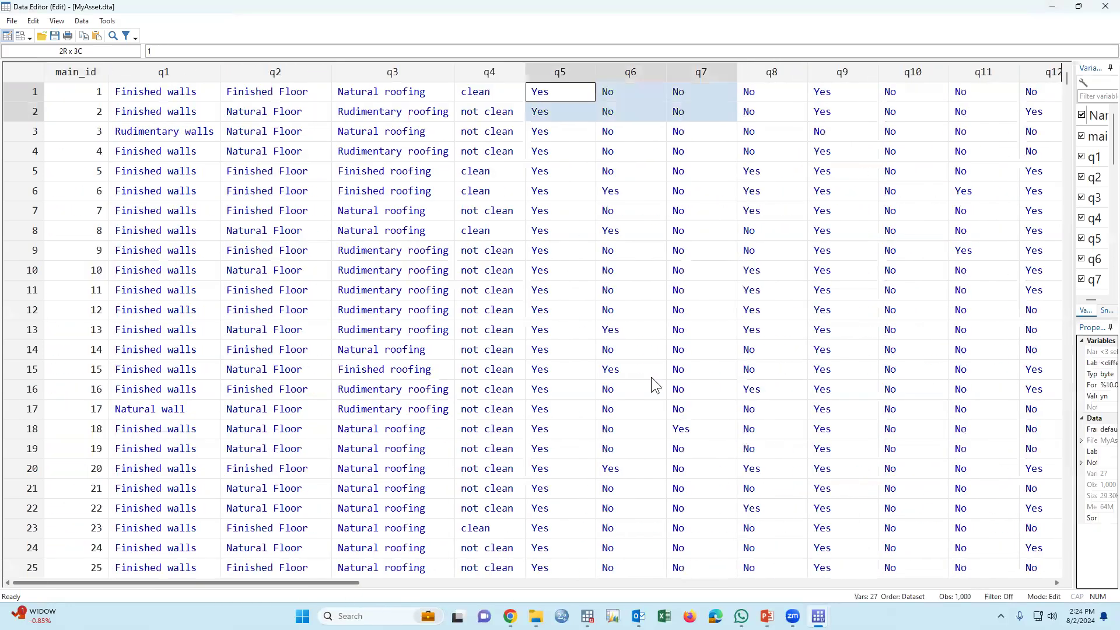
{"action": "left_click", "coordinate": [1105, 7]}
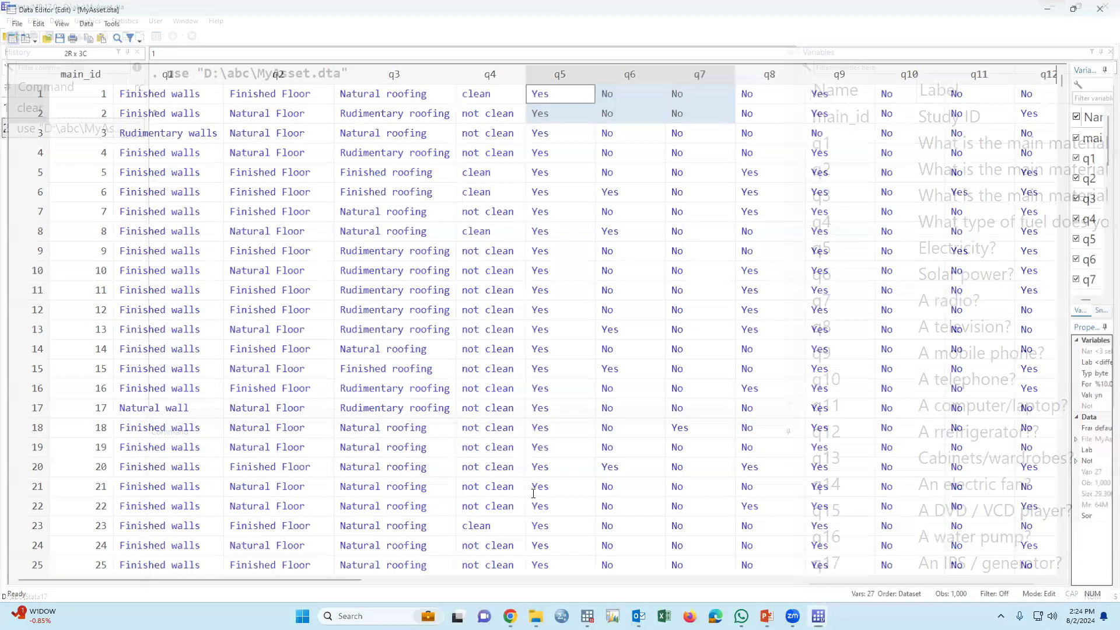
Step: Tabulate q1, the external wall material, and highlight the natural and finished wall rows in the output
{"action": "type", "text": "tab"}
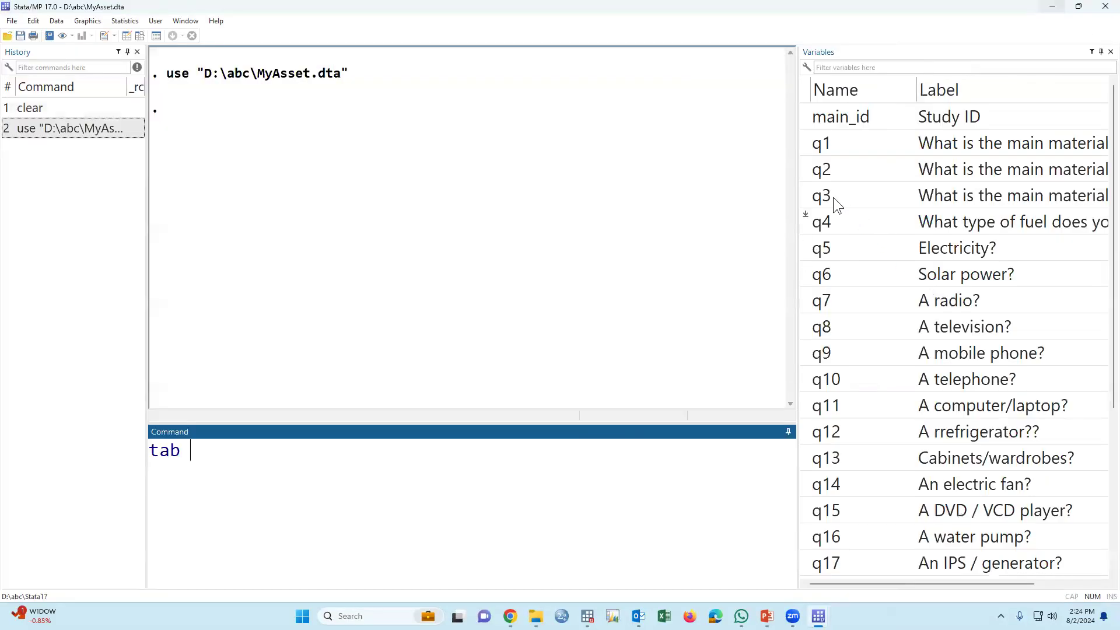
{"action": "left_click", "coordinate": [805, 134]}
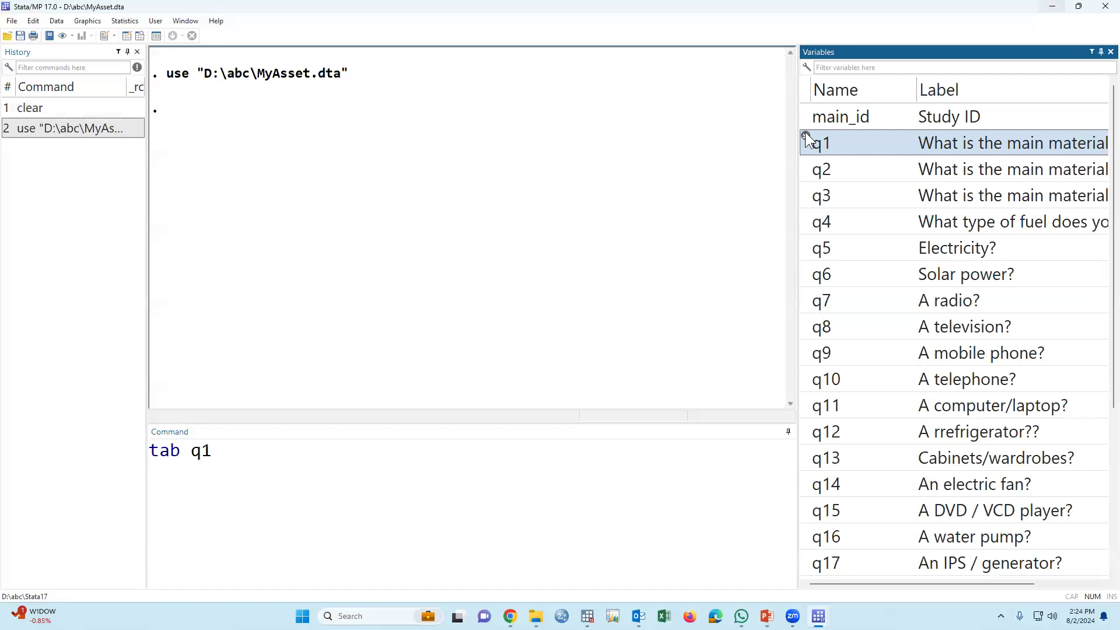
{"action": "key", "text": "Return"}
{"action": "left_click_drag", "start_coordinate": [166, 214], "coordinate": [560, 222]}
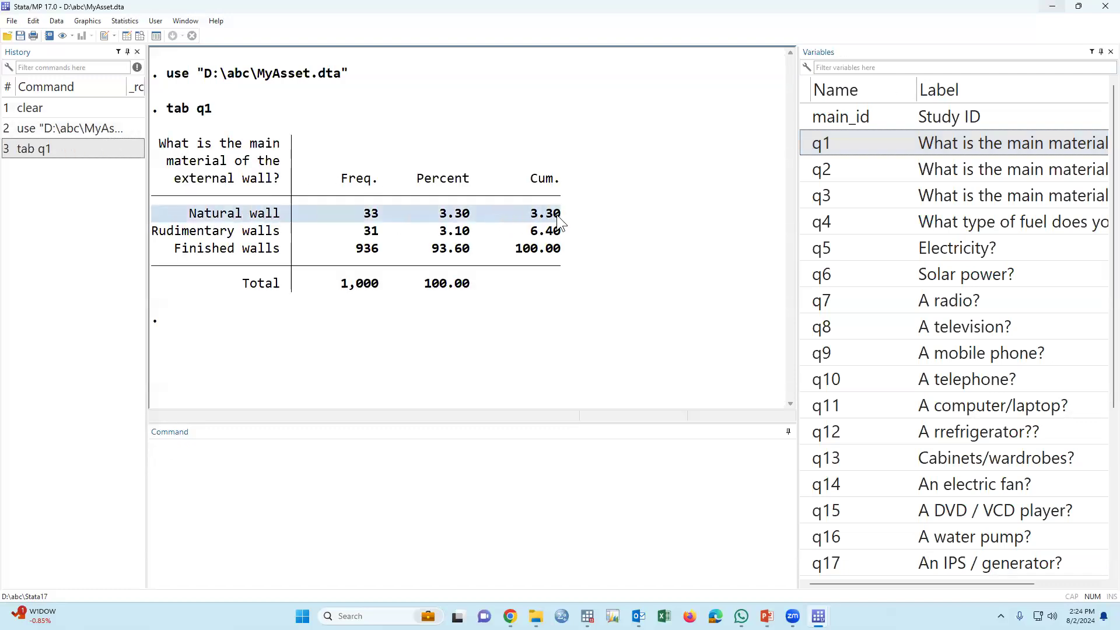
{"action": "left_click_drag", "start_coordinate": [154, 231], "coordinate": [240, 293]}
{"action": "left_click", "coordinate": [173, 257]}
{"action": "left_click_drag", "start_coordinate": [155, 251], "coordinate": [561, 252]}
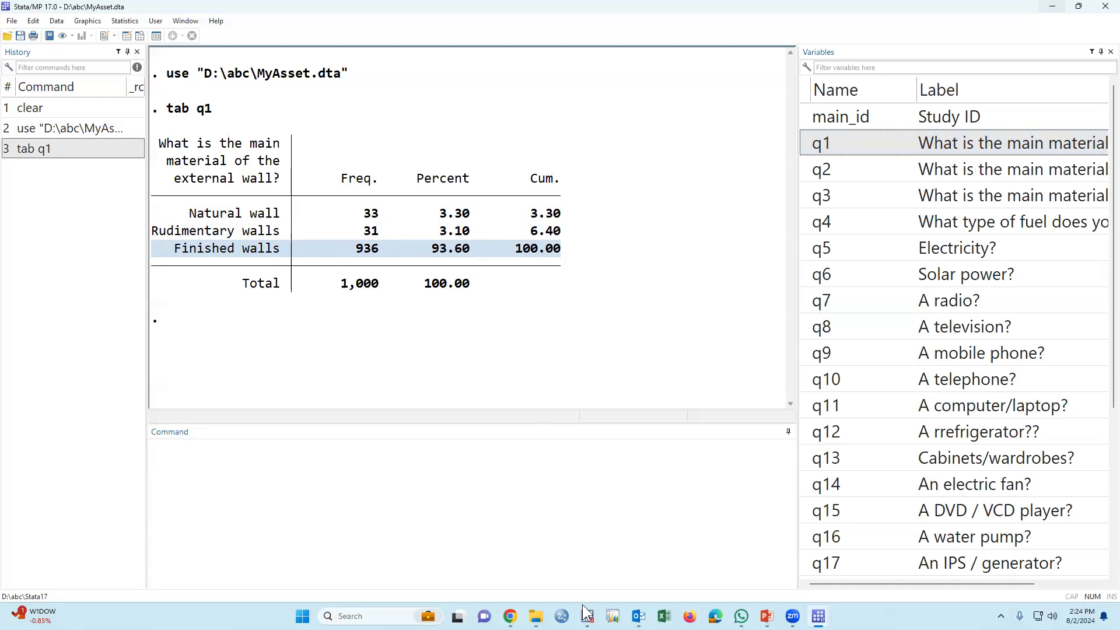
Step: Switch to the Stata/SE 15.0 session, examine the detailed wall-material categories of V38, and return to the MyAsset session
{"action": "mouse_move", "coordinate": [587, 615]}
{"action": "left_click", "coordinate": [411, 574]}
{"action": "scroll", "coordinate": [430, 350], "scroll_direction": "up", "scroll_amount": 1}
{"action": "scroll", "coordinate": [429, 340], "scroll_direction": "down", "scroll_amount": 1}
{"action": "left_click_drag", "start_coordinate": [82, 201], "coordinate": [655, 331]}
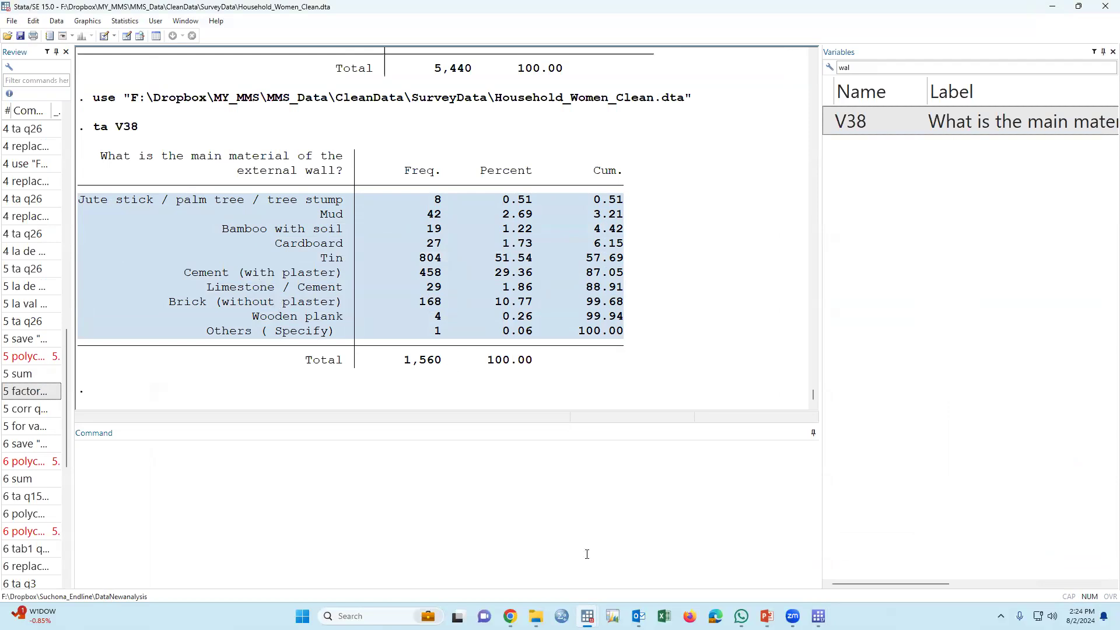
{"action": "mouse_move", "coordinate": [587, 616]}
{"action": "mouse_move", "coordinate": [818, 616]}
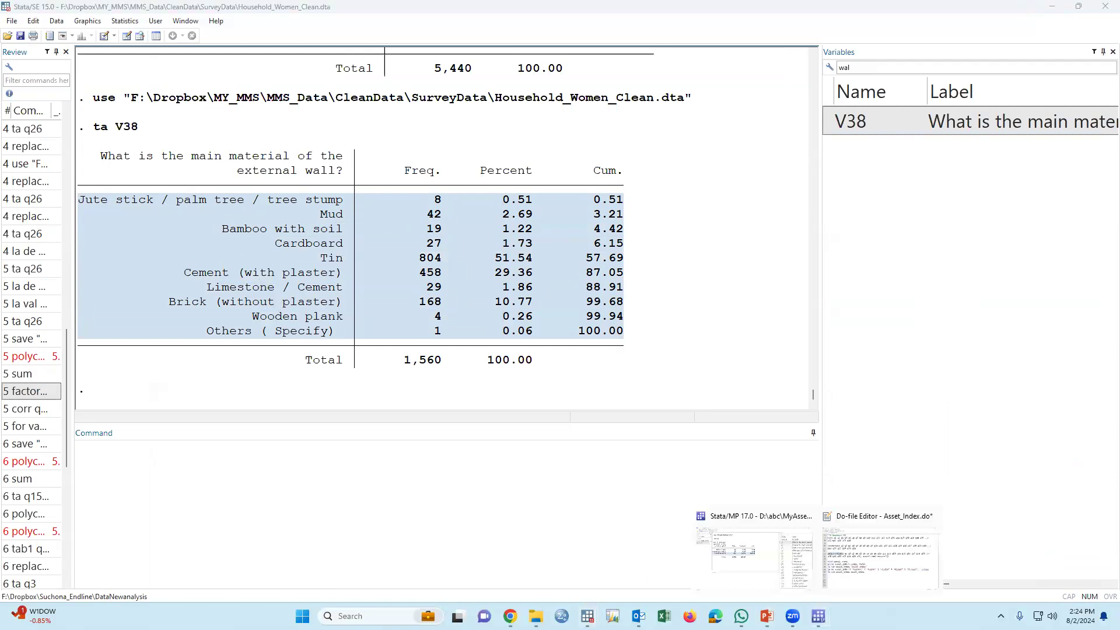
{"action": "left_click", "coordinate": [874, 560]}
Step: Tabulate q26, the family's toilet type, and highlight each of the open, unimproved and improved rows
{"action": "type", "text": "tab"}
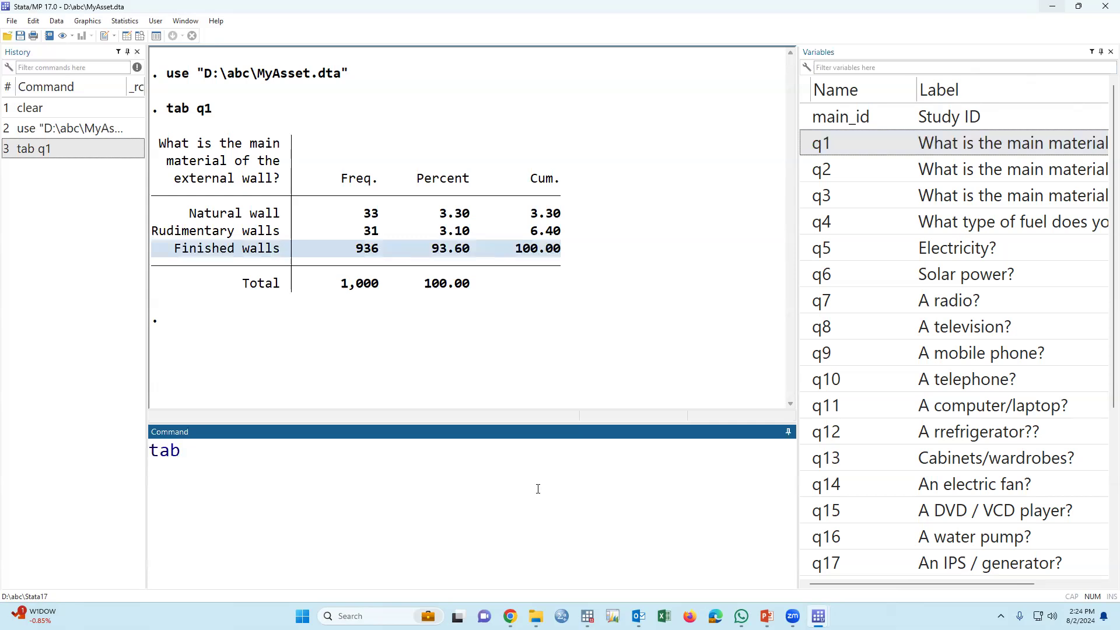
{"action": "scroll", "coordinate": [916, 326], "scroll_direction": "down", "scroll_amount": 3}
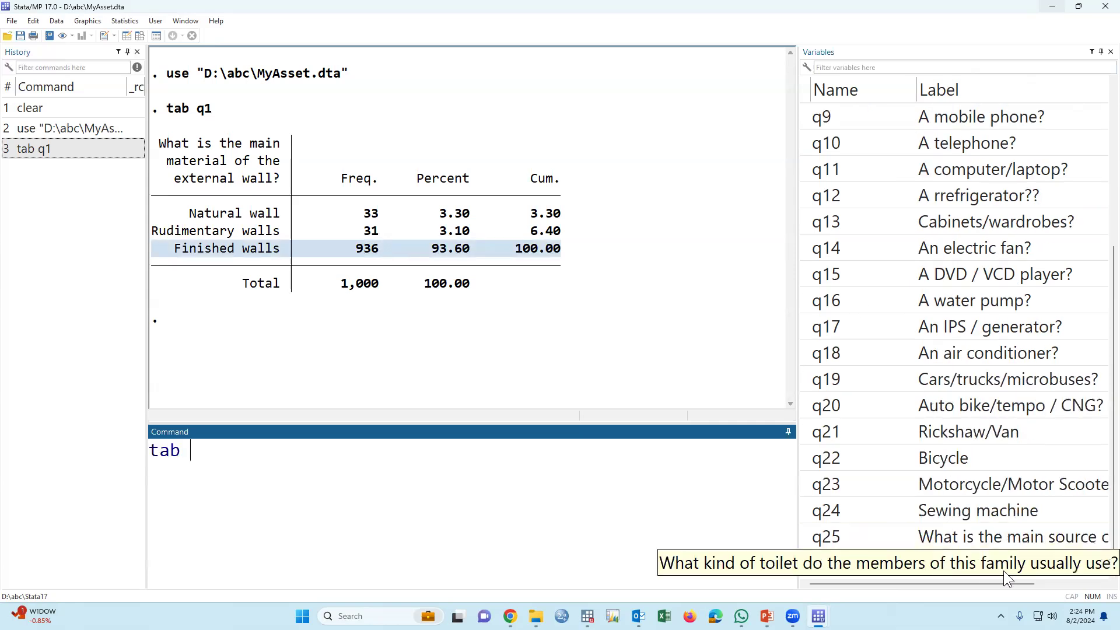
{"action": "left_click", "coordinate": [807, 561]}
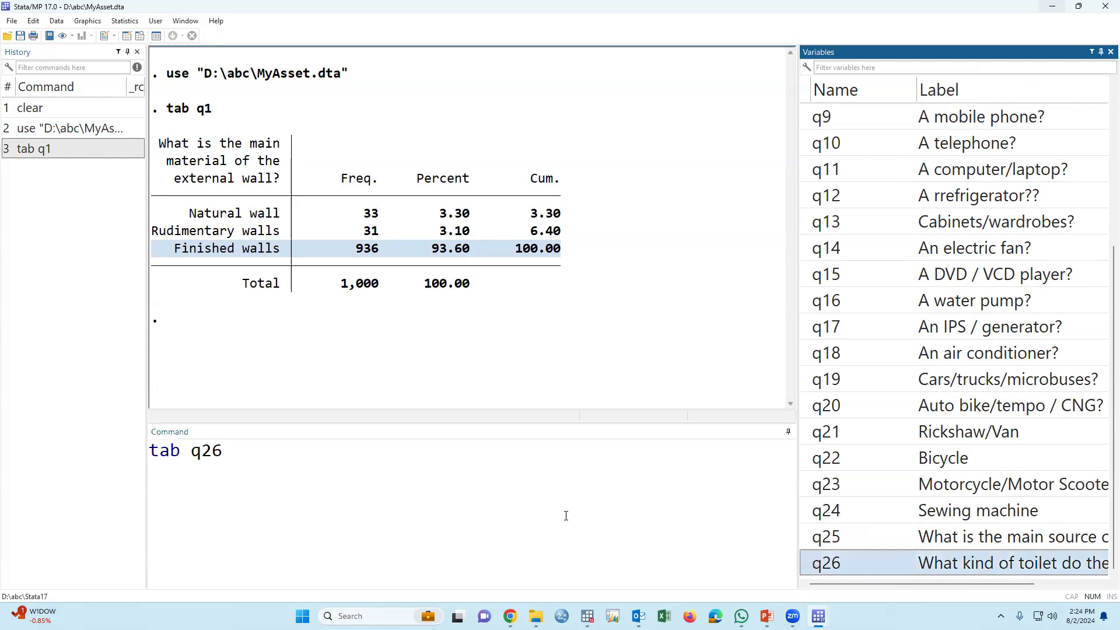
{"action": "key", "text": "Return"}
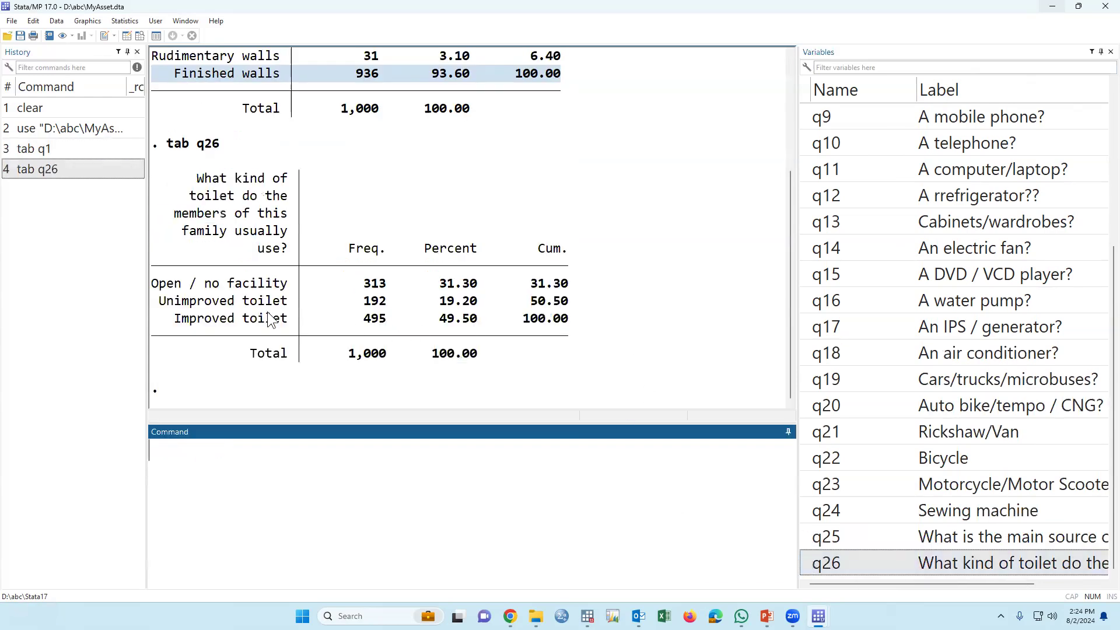
{"action": "left_click_drag", "start_coordinate": [153, 284], "coordinate": [574, 291]}
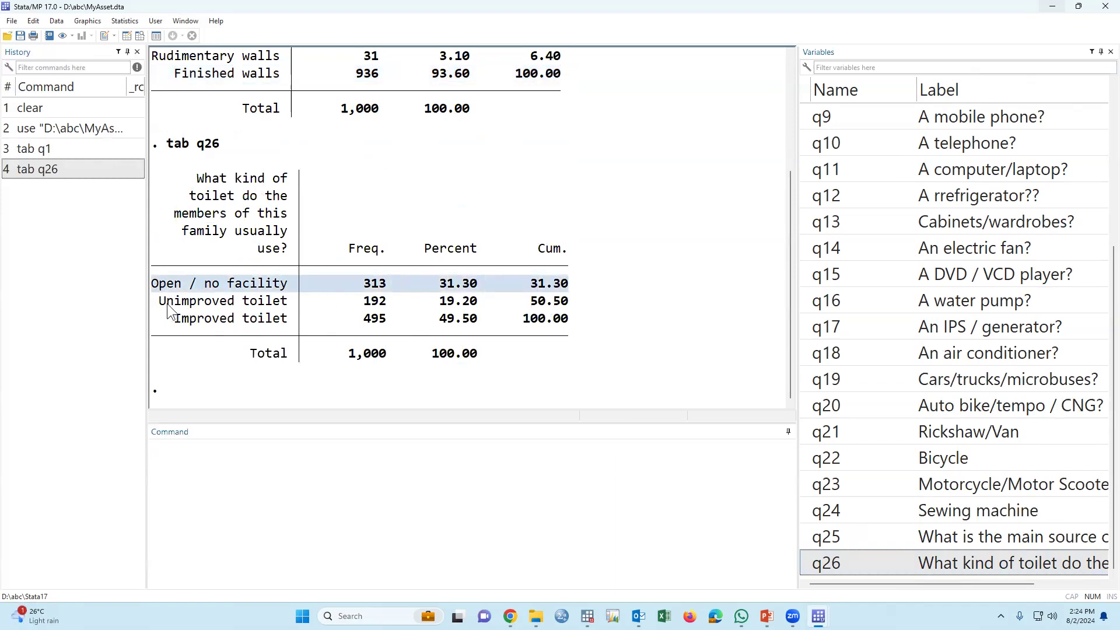
{"action": "left_click_drag", "start_coordinate": [160, 304], "coordinate": [575, 310]}
{"action": "left_click_drag", "start_coordinate": [157, 321], "coordinate": [574, 326]}
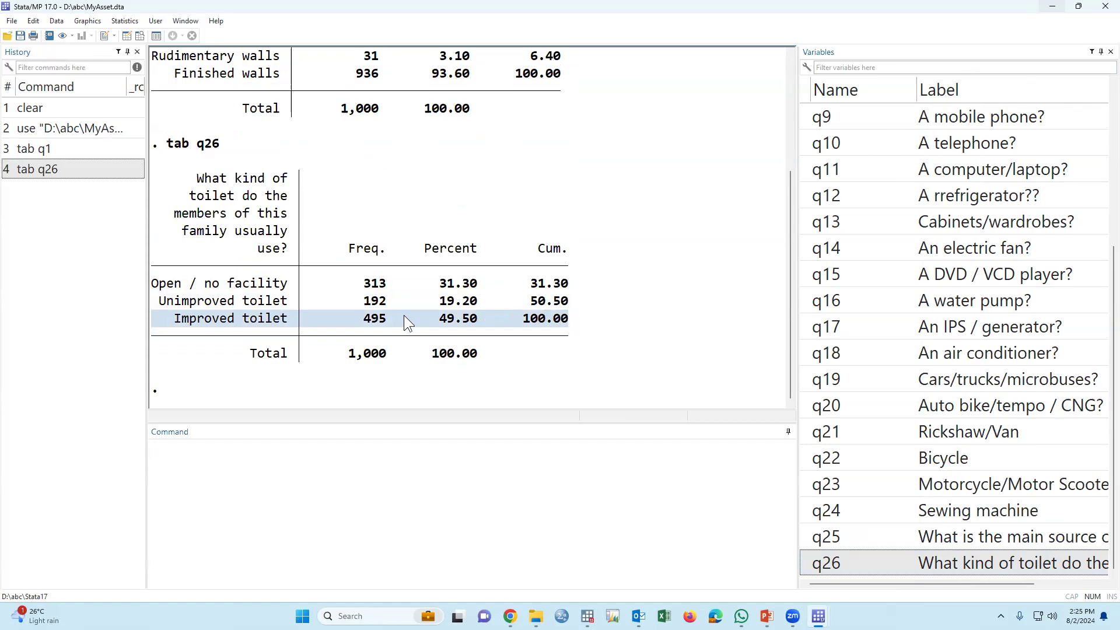
Step: Switch to the Stata/SE 15.0 session, examine the detailed toilet-facility categories of v116, and return to the MyAsset session
{"action": "mouse_move", "coordinate": [587, 615]}
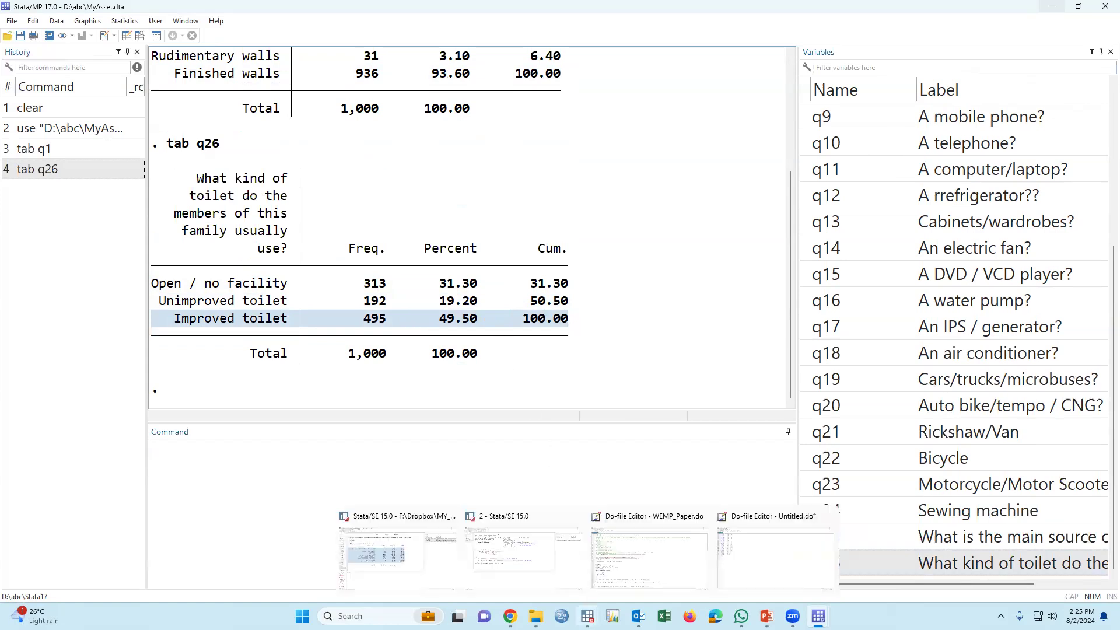
{"action": "left_click", "coordinate": [391, 568]}
{"action": "scroll", "coordinate": [418, 261], "scroll_direction": "up", "scroll_amount": 15}
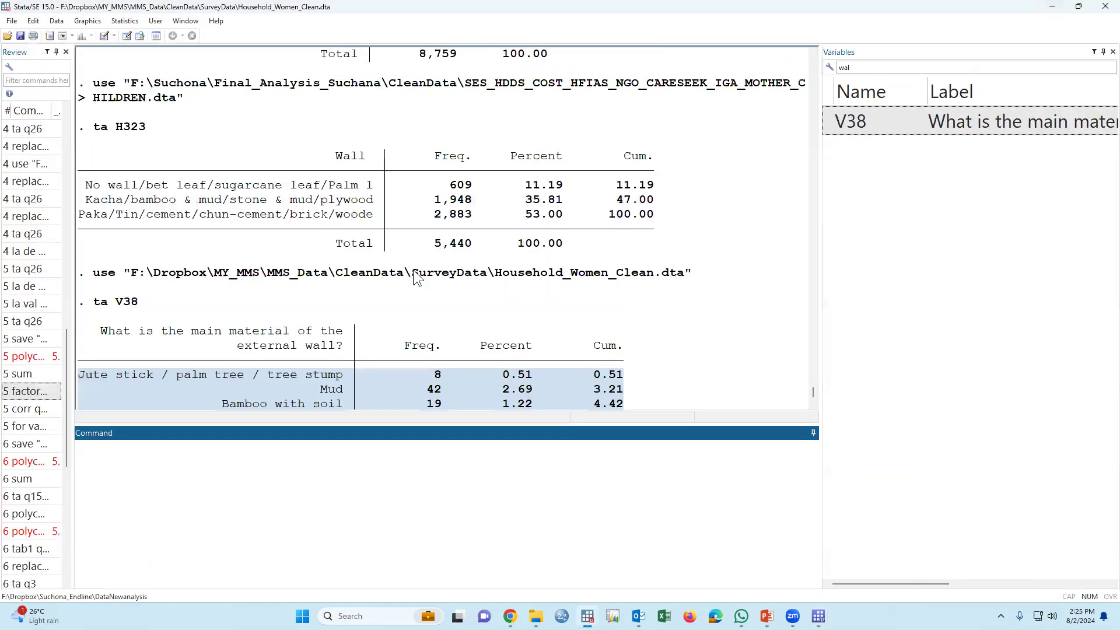
{"action": "scroll", "coordinate": [132, 146], "scroll_direction": "down", "scroll_amount": 5}
{"action": "left_click_drag", "start_coordinate": [77, 138], "coordinate": [386, 179]}
{"action": "left_click", "coordinate": [111, 147]}
{"action": "left_click_drag", "start_coordinate": [80, 139], "coordinate": [662, 282]}
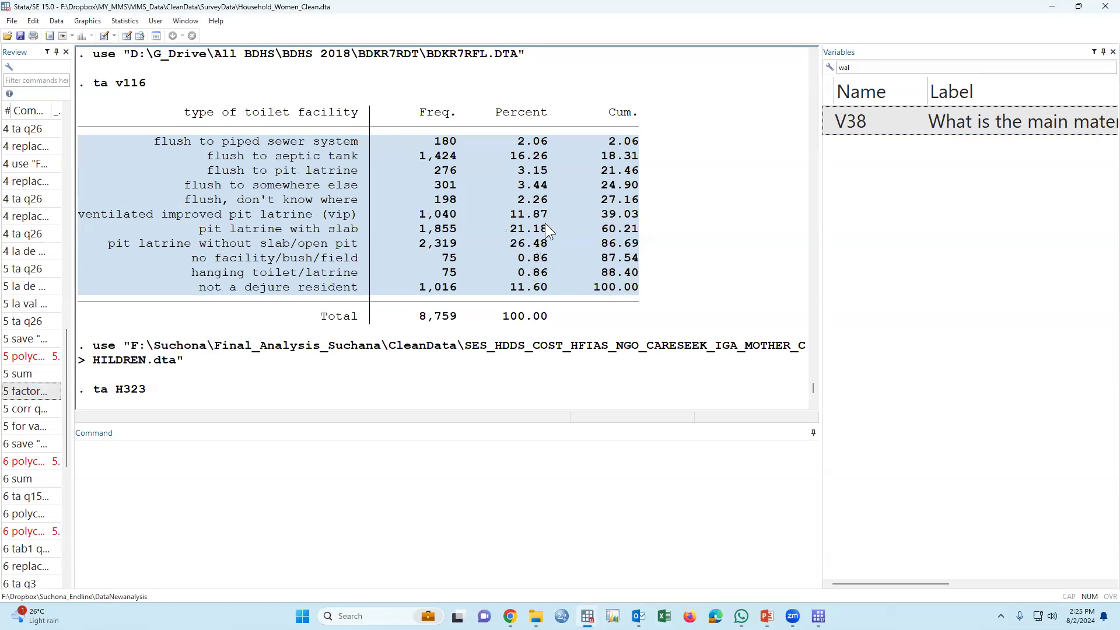
{"action": "mouse_move", "coordinate": [816, 609]}
{"action": "left_click", "coordinate": [741, 580]}
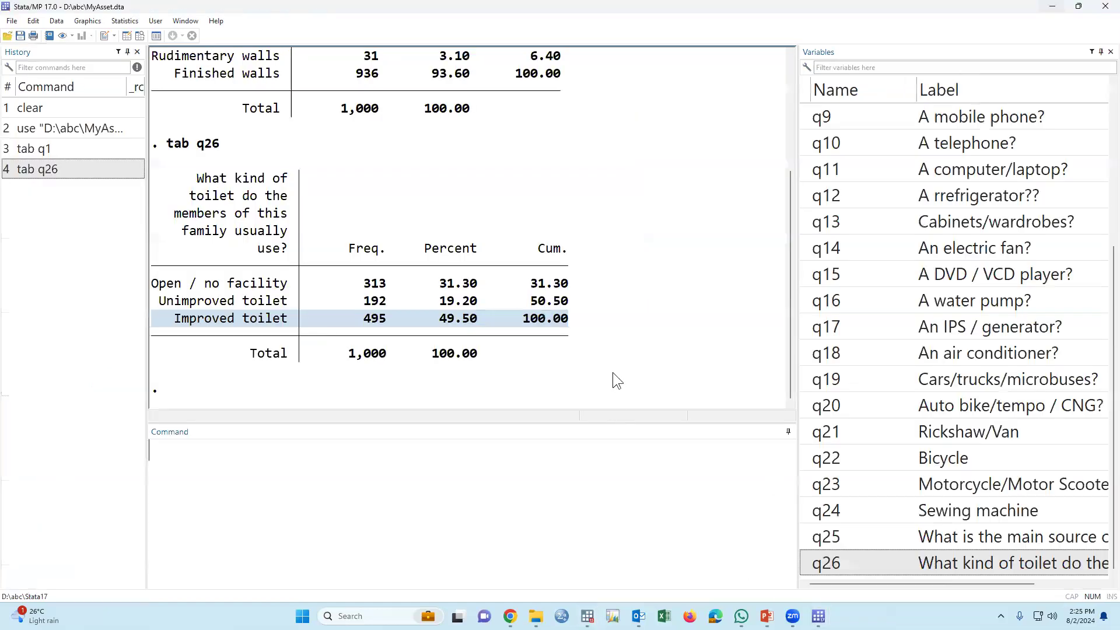
Step: Clear the results output and tabulate q1 again
{"action": "right_click", "coordinate": [595, 167]}
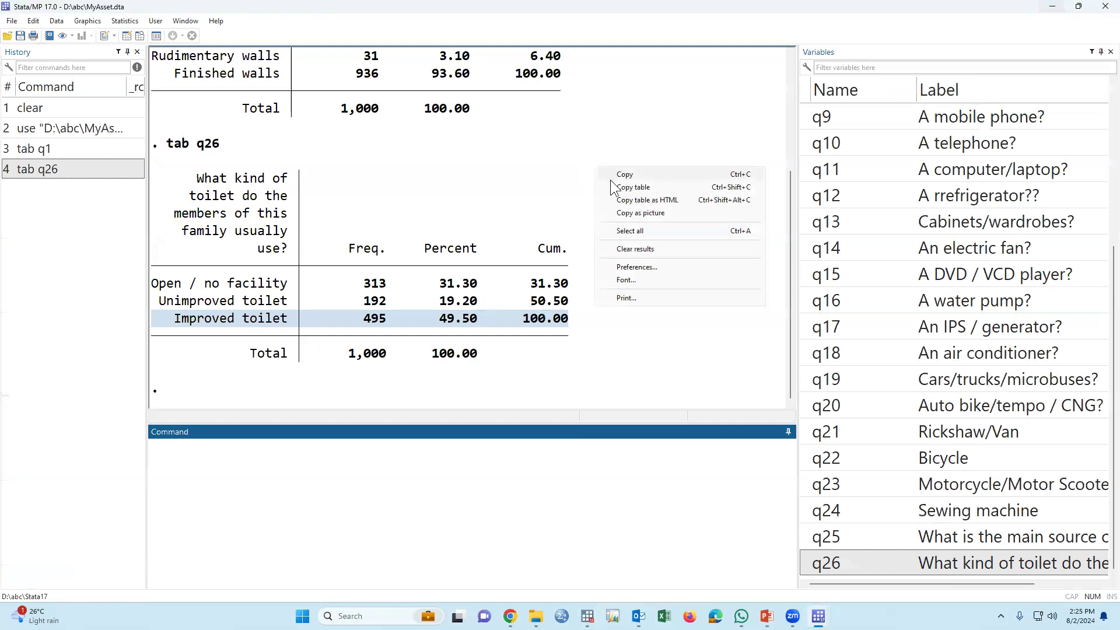
{"action": "left_click", "coordinate": [635, 248]}
{"action": "left_click", "coordinate": [474, 453]}
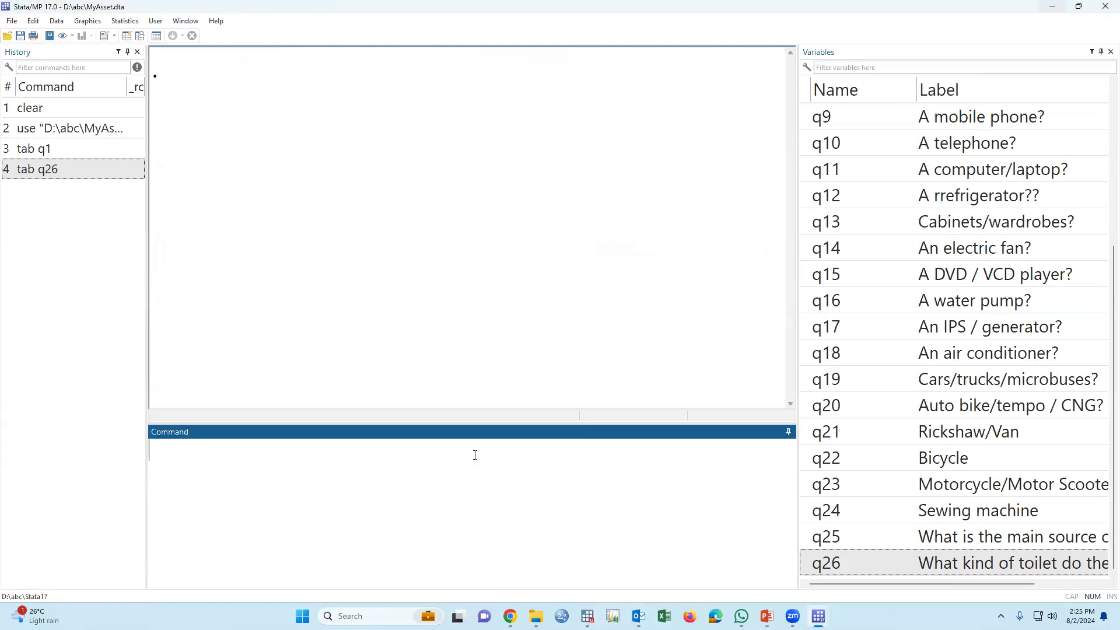
{"action": "type", "text": "tab"}
{"action": "scroll", "coordinate": [894, 212], "scroll_direction": "up", "scroll_amount": 3}
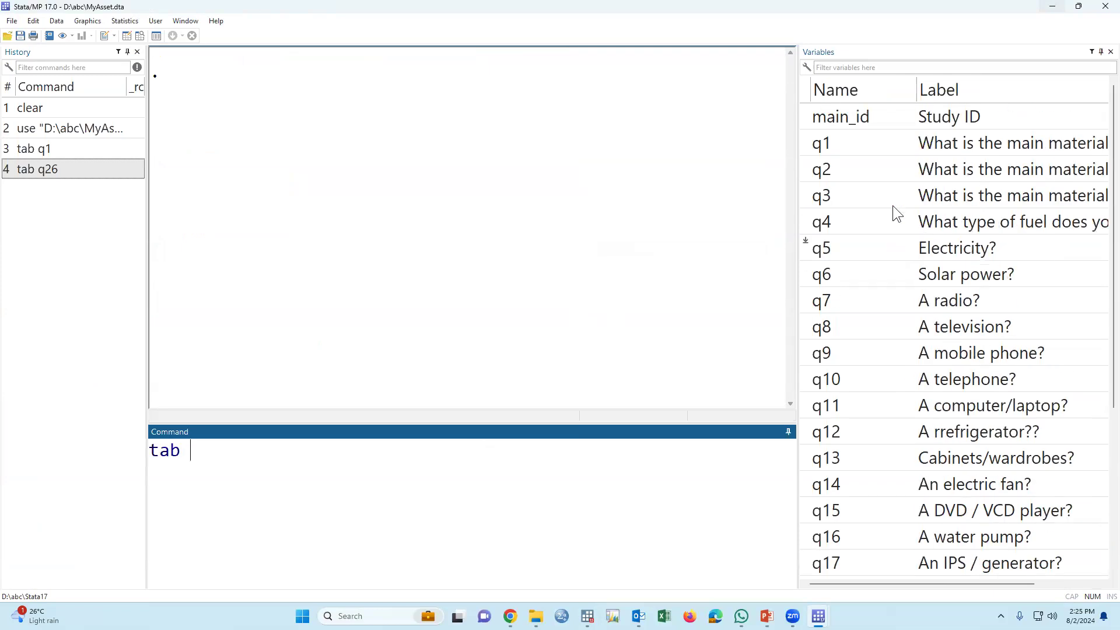
{"action": "double_click", "coordinate": [808, 142]}
{"action": "key", "text": "Return"}
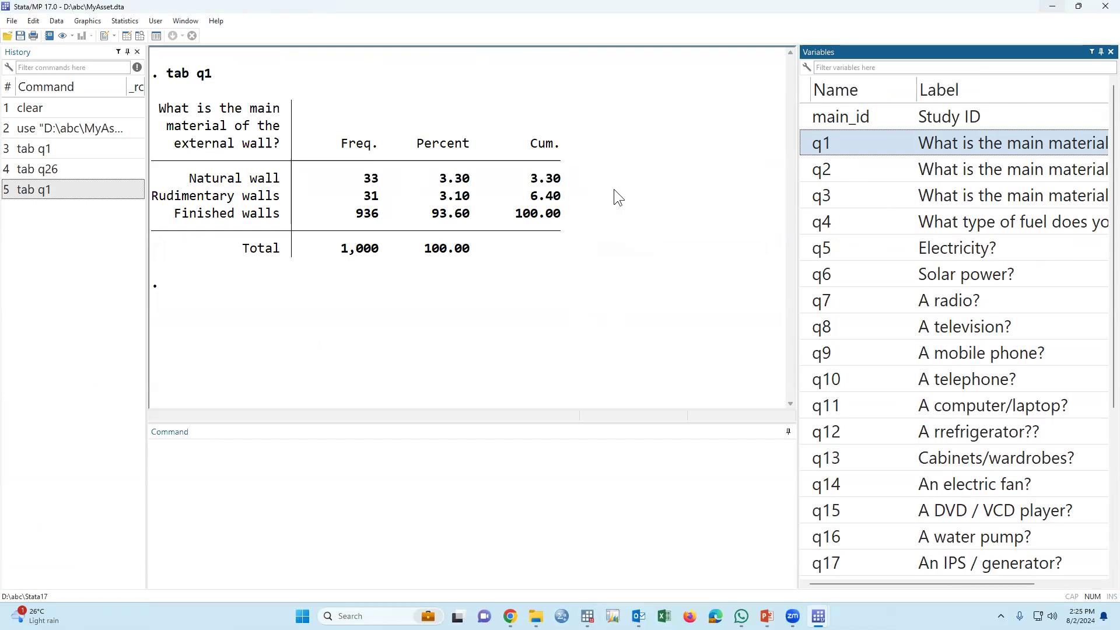
Step: Run tab1 on all variables from q1 to q26, using the variable names copied from the variable list
{"action": "left_click", "coordinate": [462, 470]}
{"action": "type", "text": "ta"}
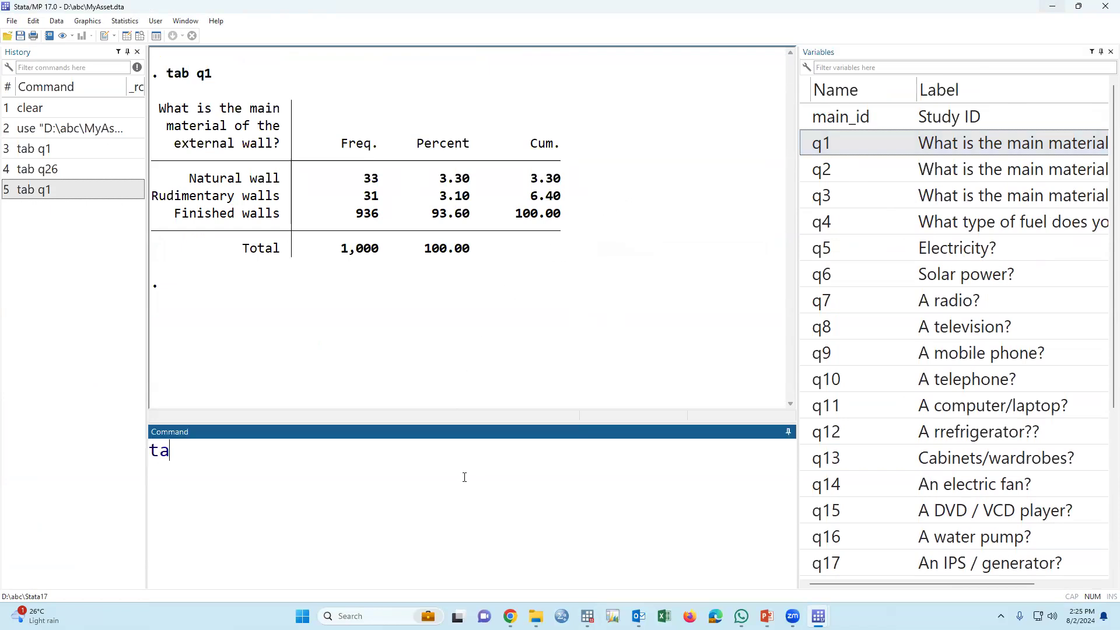
{"action": "type", "text": "b1"}
{"action": "left_click", "coordinate": [822, 175]}
{"action": "scroll", "coordinate": [852, 198], "scroll_direction": "down", "scroll_amount": 3}
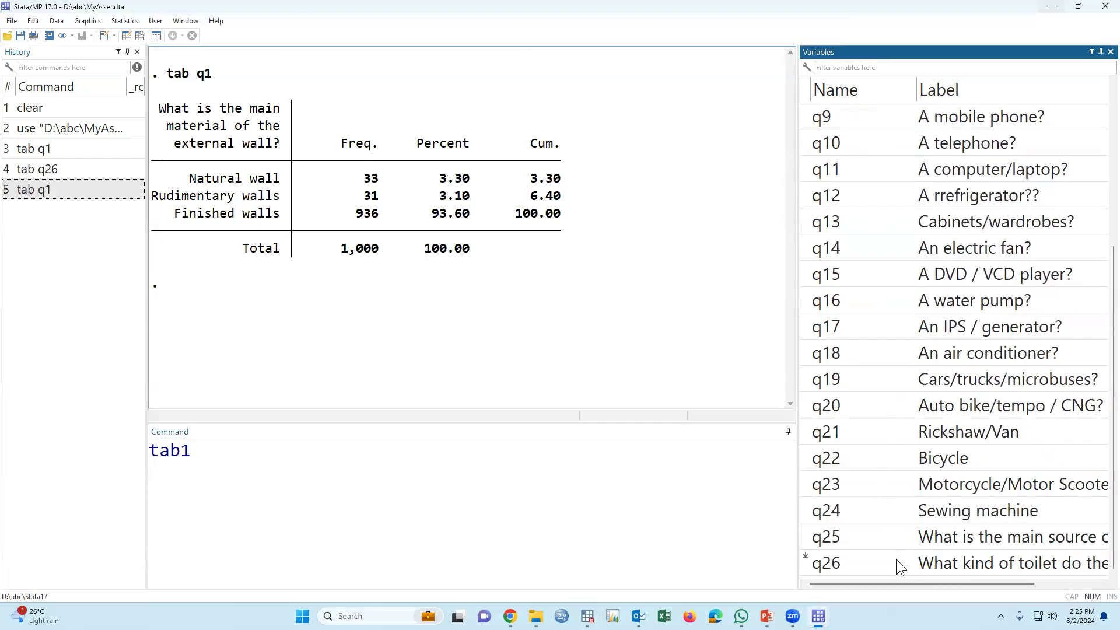
{"action": "key", "text": "ctrl+a"}
{"action": "right_click", "coordinate": [895, 507]}
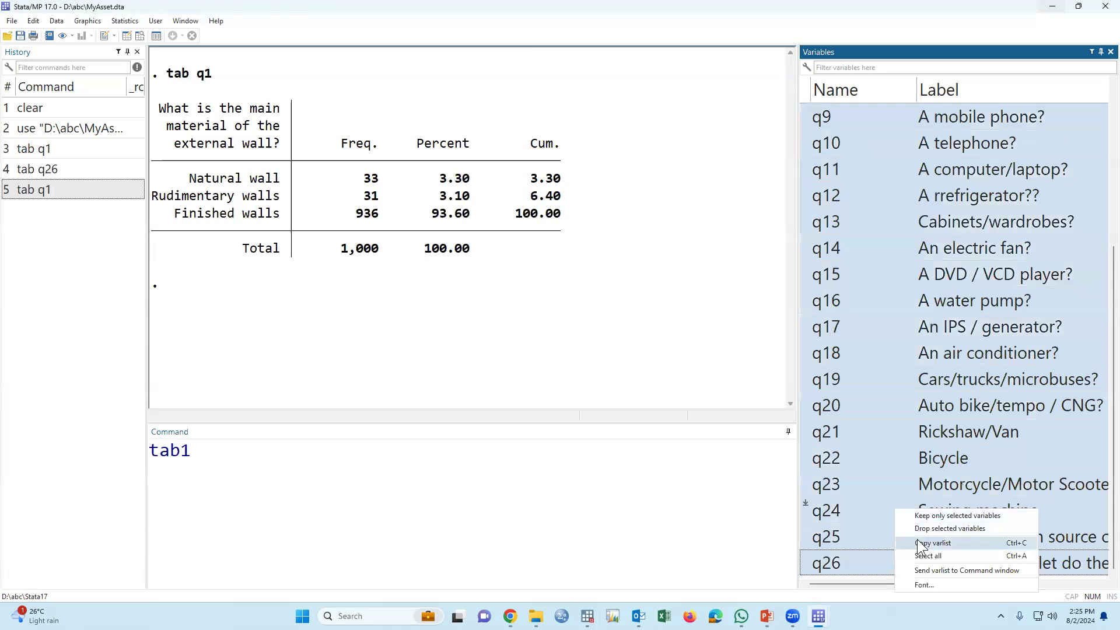
{"action": "left_click", "coordinate": [933, 543]}
{"action": "left_click", "coordinate": [607, 523]}
{"action": "key", "text": "ctrl+v"}
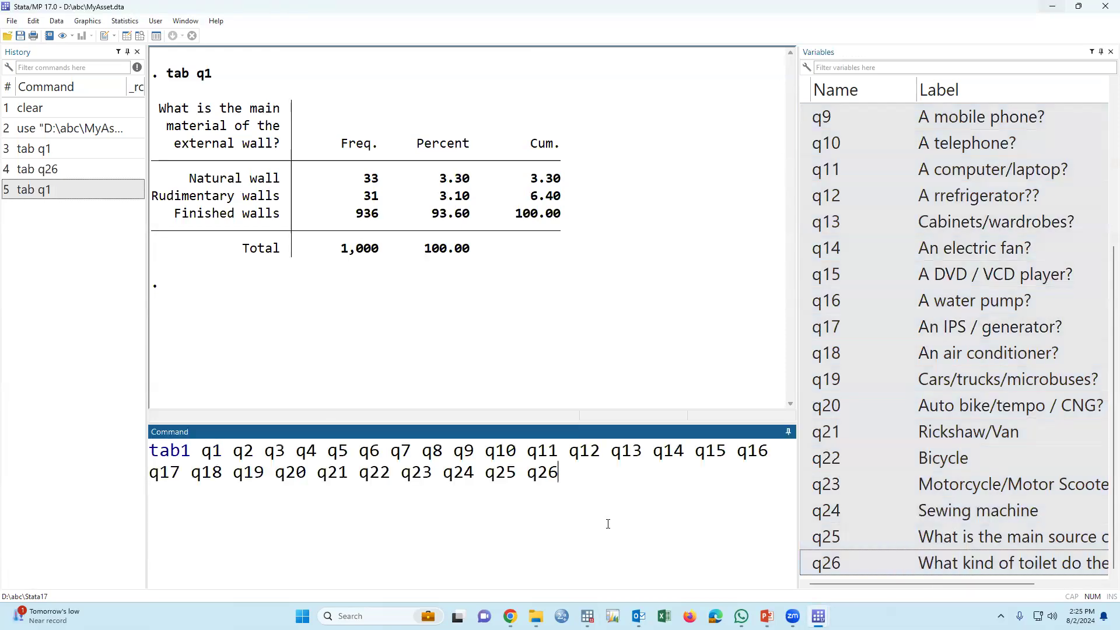
{"action": "key", "text": "Return"}
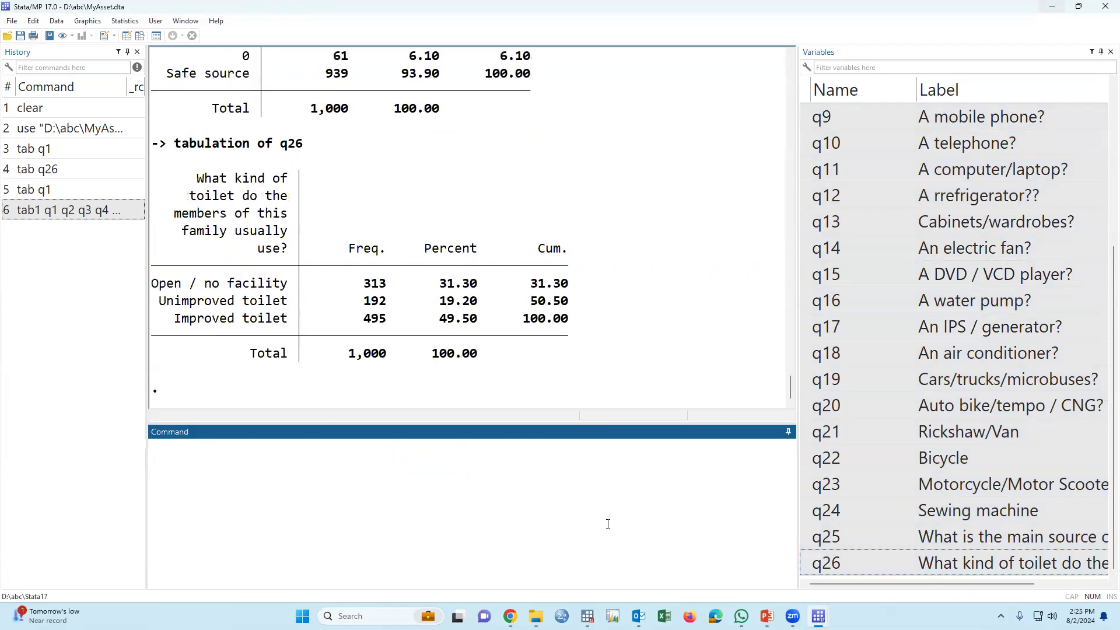
Step: Review the tab1 frequency tables in the results, going back from q26 to q7
{"action": "left_click", "coordinate": [627, 330]}
{"action": "scroll", "coordinate": [625, 330], "scroll_direction": "up", "scroll_amount": 5}
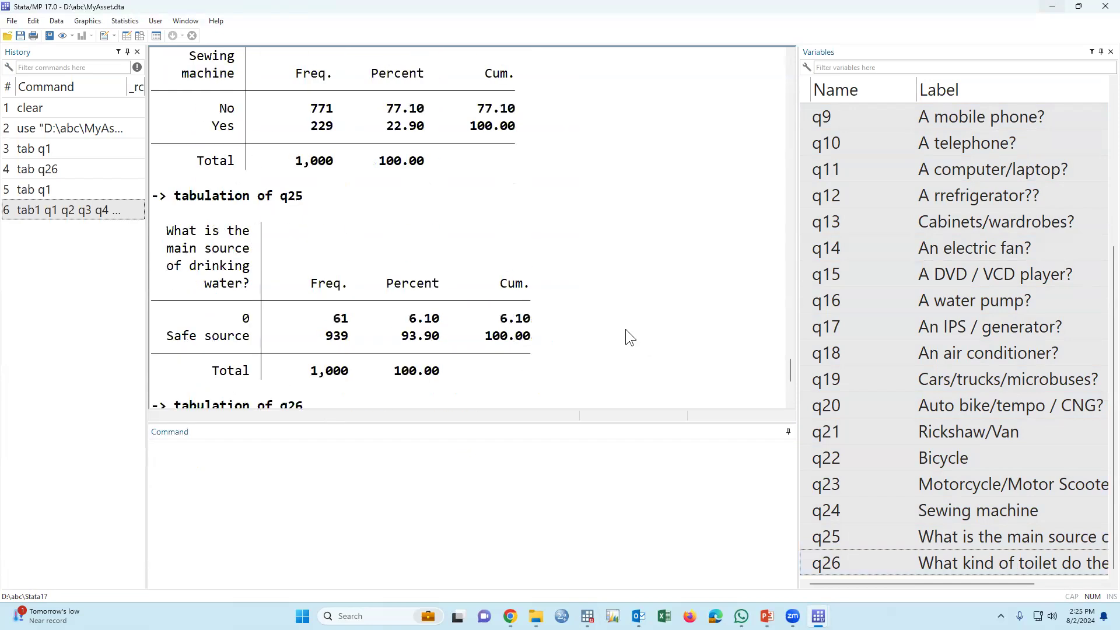
{"action": "scroll", "coordinate": [625, 330], "scroll_direction": "up", "scroll_amount": 4}
{"action": "scroll", "coordinate": [625, 329], "scroll_direction": "up", "scroll_amount": 6}
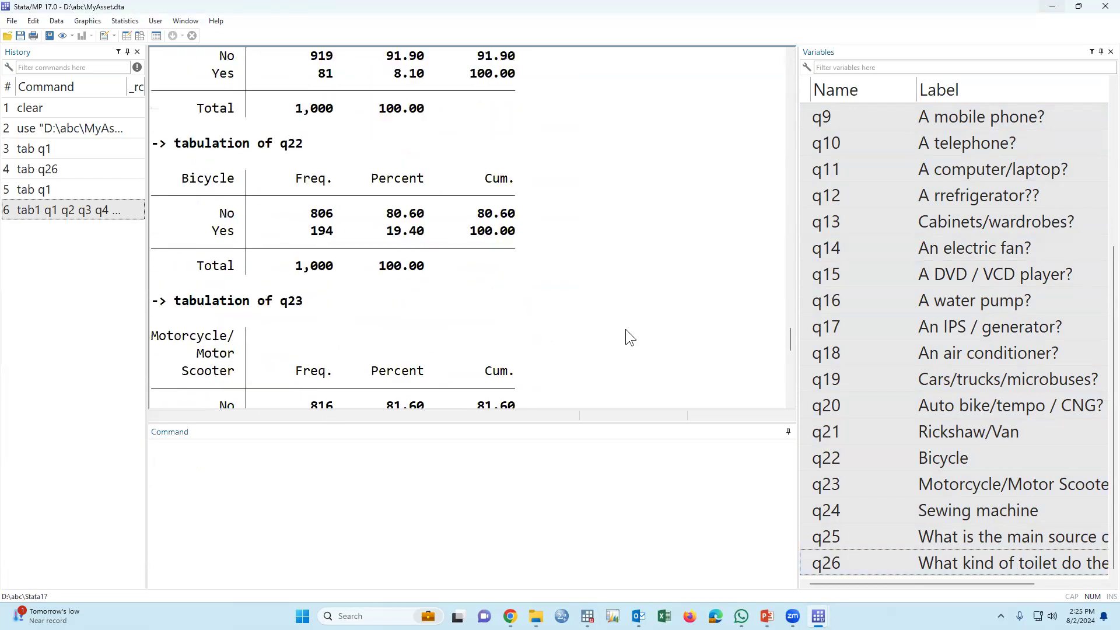
{"action": "scroll", "coordinate": [625, 329], "scroll_direction": "up", "scroll_amount": 7}
{"action": "scroll", "coordinate": [625, 329], "scroll_direction": "up", "scroll_amount": 15}
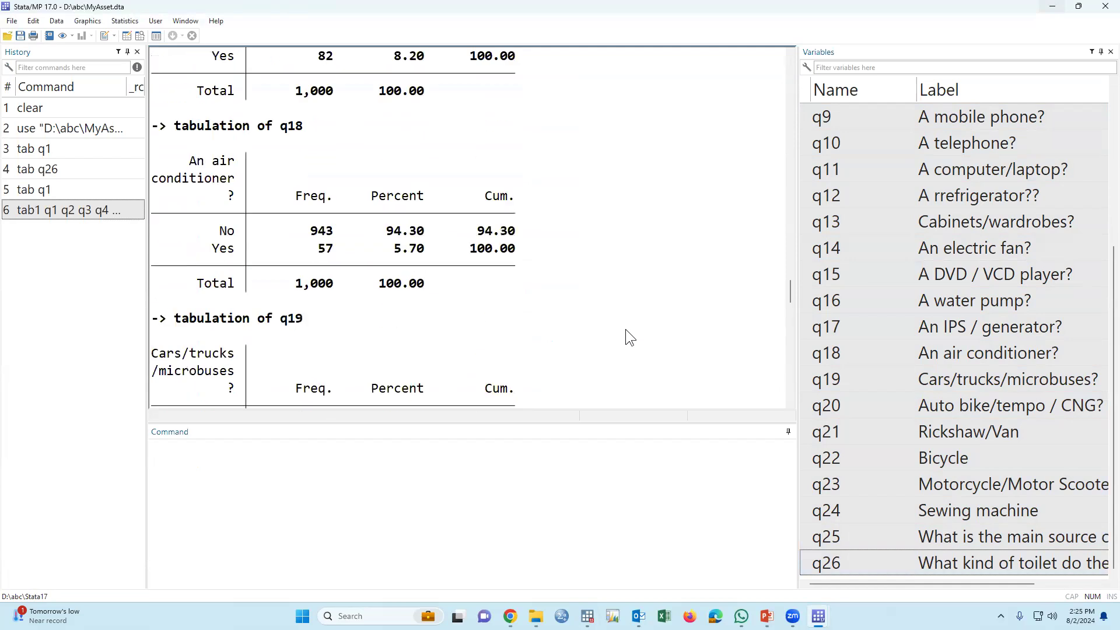
{"action": "scroll", "coordinate": [625, 329], "scroll_direction": "up", "scroll_amount": 16}
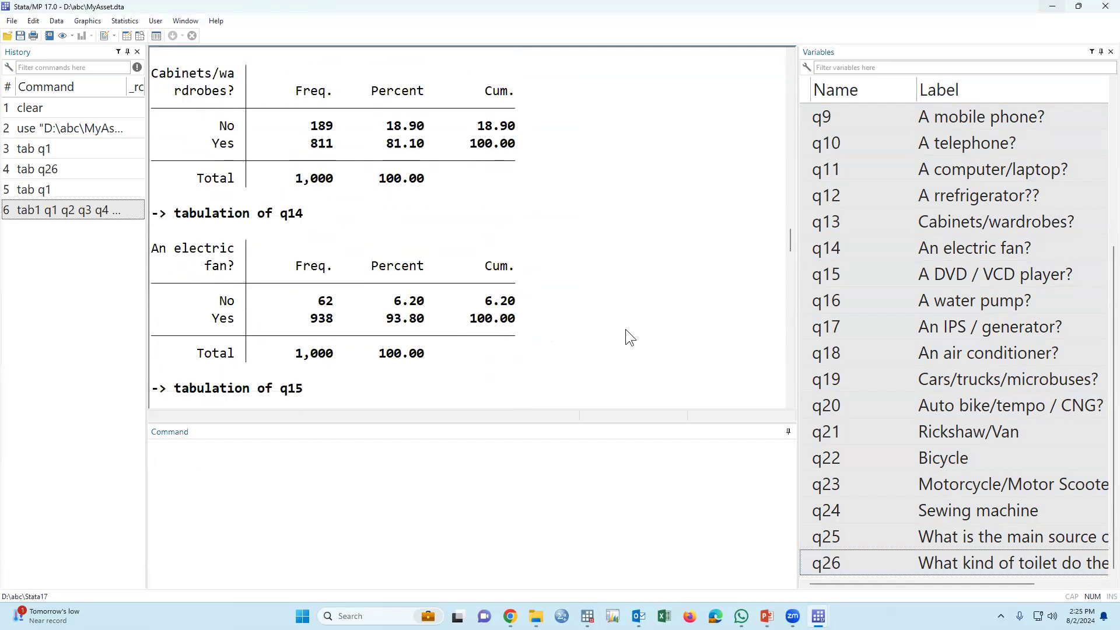
{"action": "scroll", "coordinate": [625, 328], "scroll_direction": "up", "scroll_amount": 13}
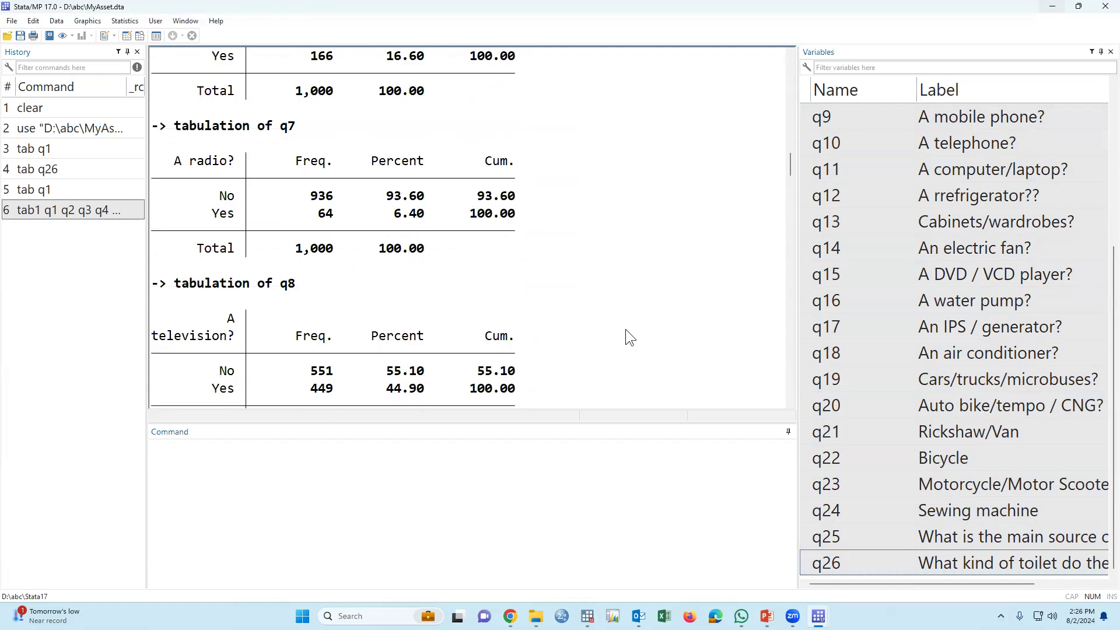
Step: Clear the results output and recall the tab1 command for q1 to q26, replacing tab1 with factortest
{"action": "right_click", "coordinate": [625, 190]}
{"action": "left_click", "coordinate": [644, 215]}
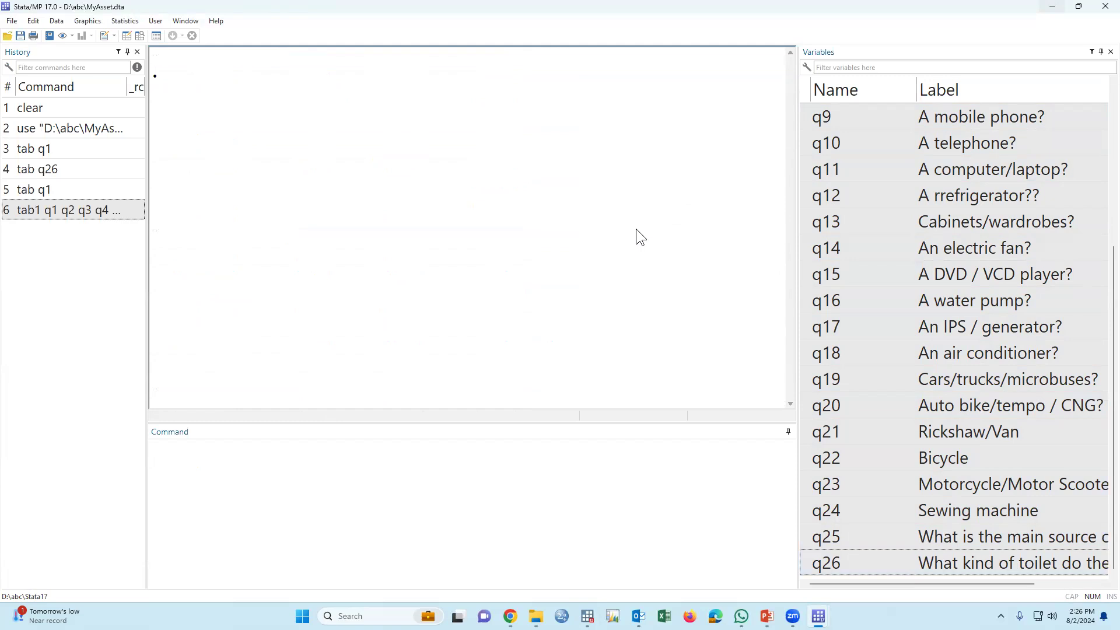
{"action": "left_click", "coordinate": [340, 502]}
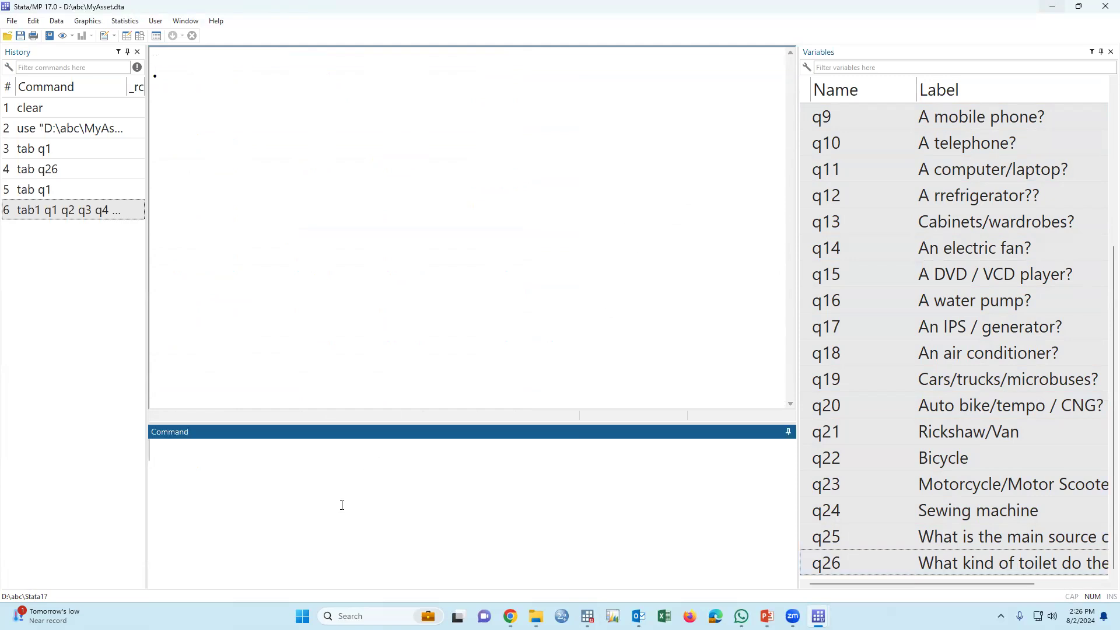
{"action": "left_click", "coordinate": [82, 213]}
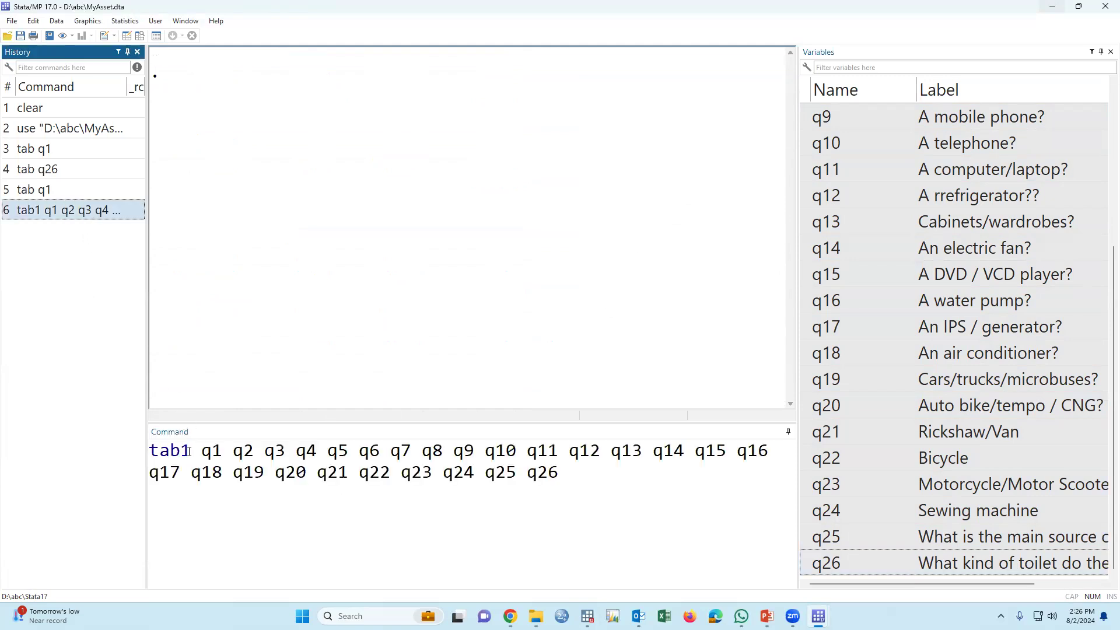
{"action": "double_click", "coordinate": [187, 452]}
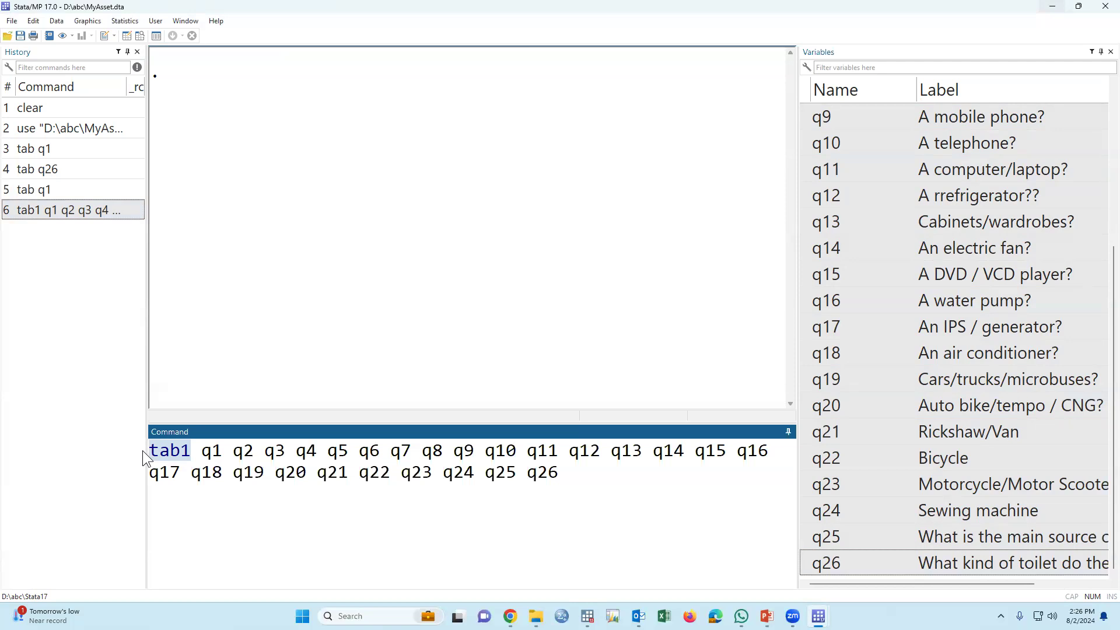
{"action": "type", "text": "factor"}
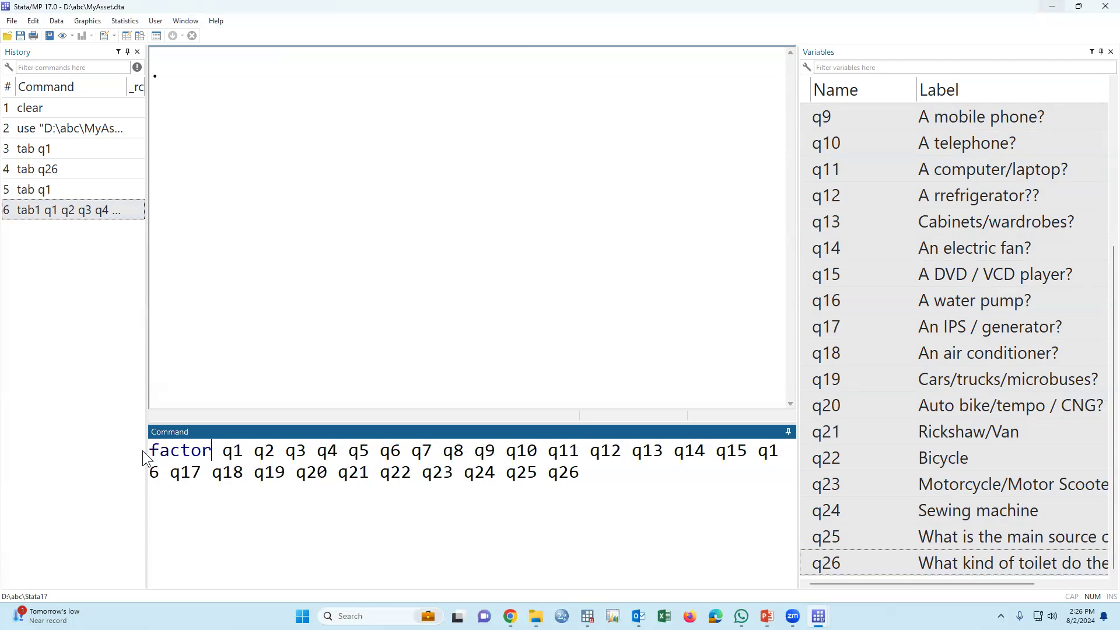
{"action": "type", "text": "test"}
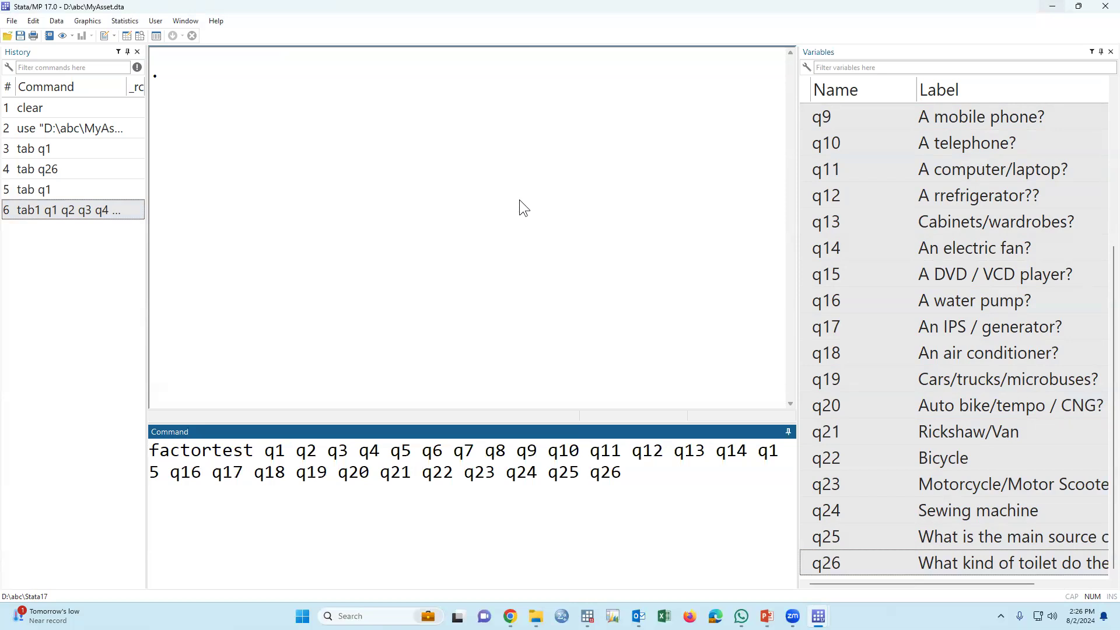
Step: Check the command name and its final variable q26, and run factortest on q1 to q26
{"action": "key", "text": "End"}
{"action": "double_click", "coordinate": [208, 452]}
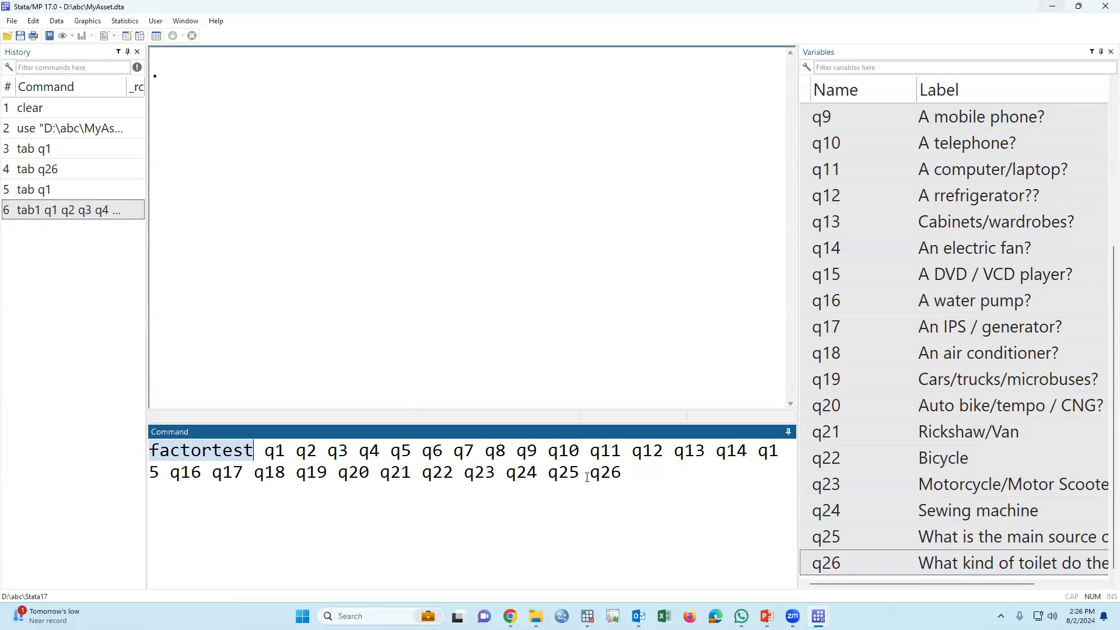
{"action": "left_click", "coordinate": [636, 478]}
{"action": "triple_click", "coordinate": [630, 479]}
{"action": "triple_click", "coordinate": [633, 482]}
{"action": "key", "text": "ctrl+c"}
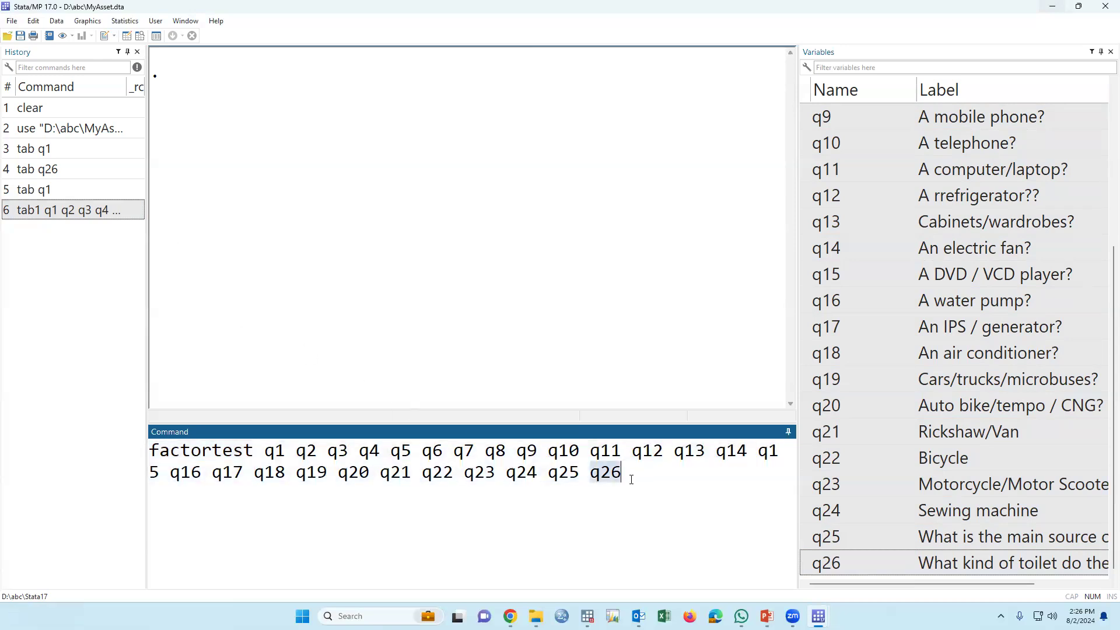
{"action": "left_click", "coordinate": [636, 486]}
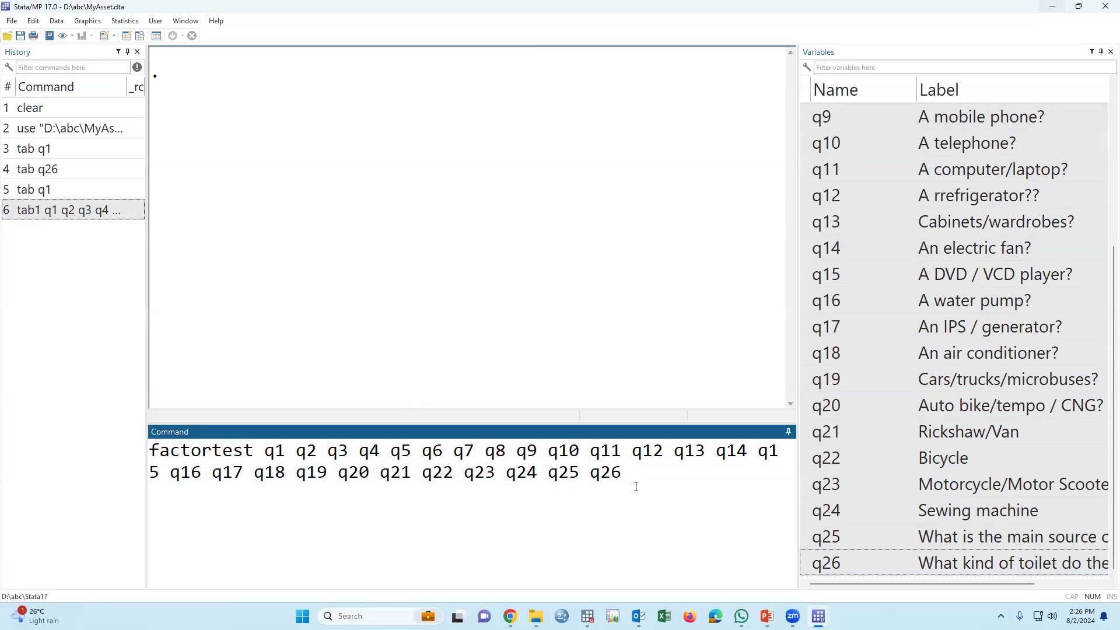
{"action": "key", "text": "Return"}
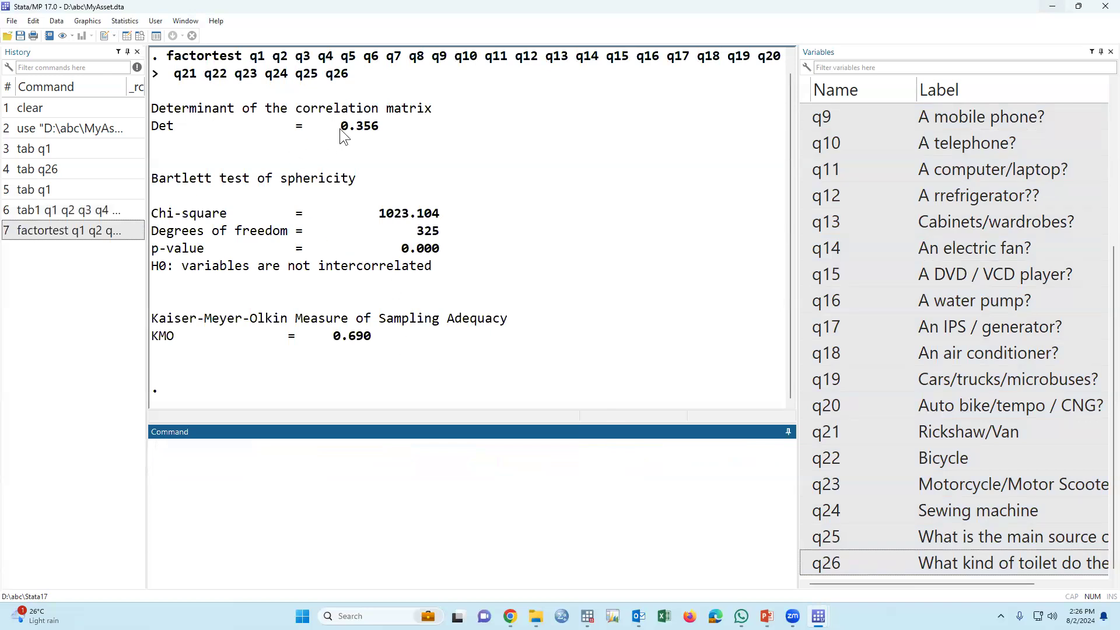
Step: Highlight the determinant, the Bartlett p-value and null hypothesis, and the KMO value in the factortest output
{"action": "left_click_drag", "start_coordinate": [340, 129], "coordinate": [369, 129]}
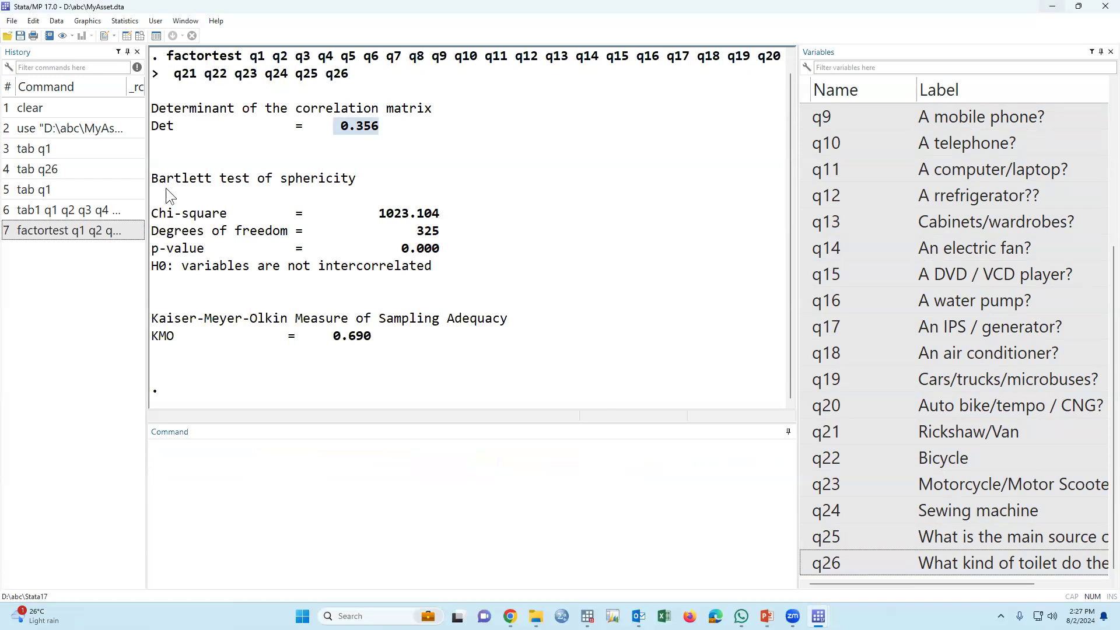
{"action": "left_click_drag", "start_coordinate": [393, 248], "coordinate": [418, 250]}
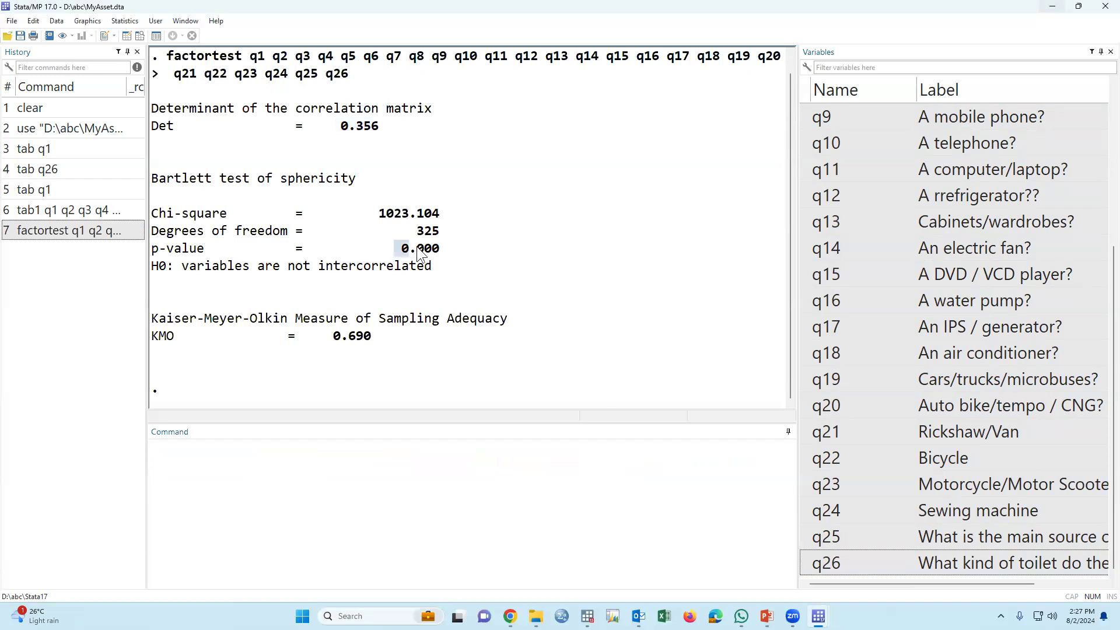
{"action": "left_click_drag", "start_coordinate": [182, 266], "coordinate": [449, 273]}
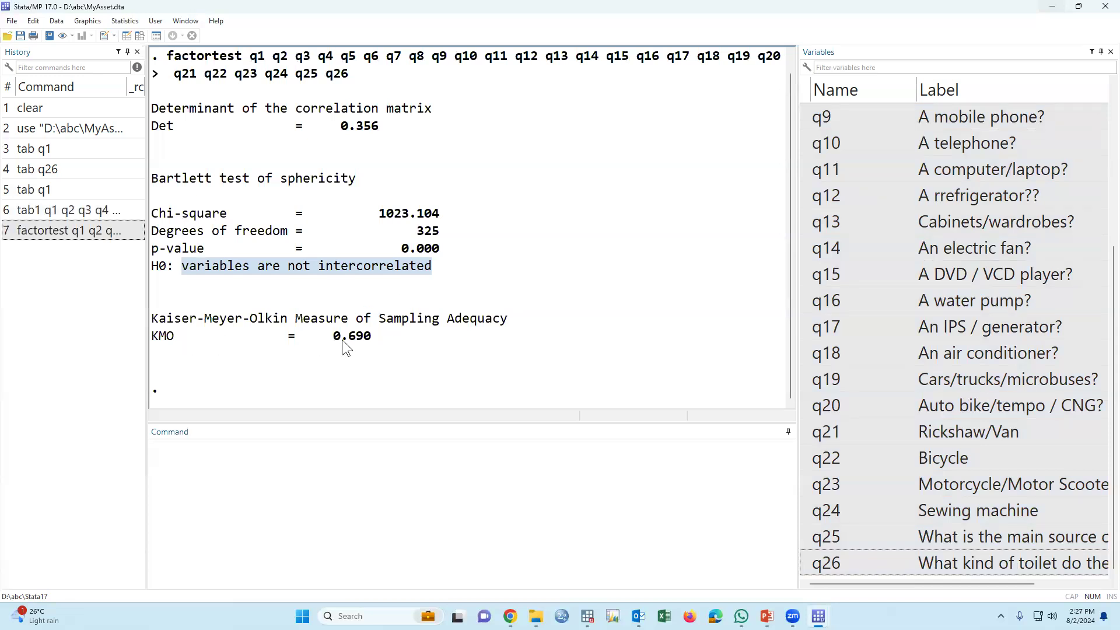
{"action": "left_click_drag", "start_coordinate": [326, 337], "coordinate": [381, 335]}
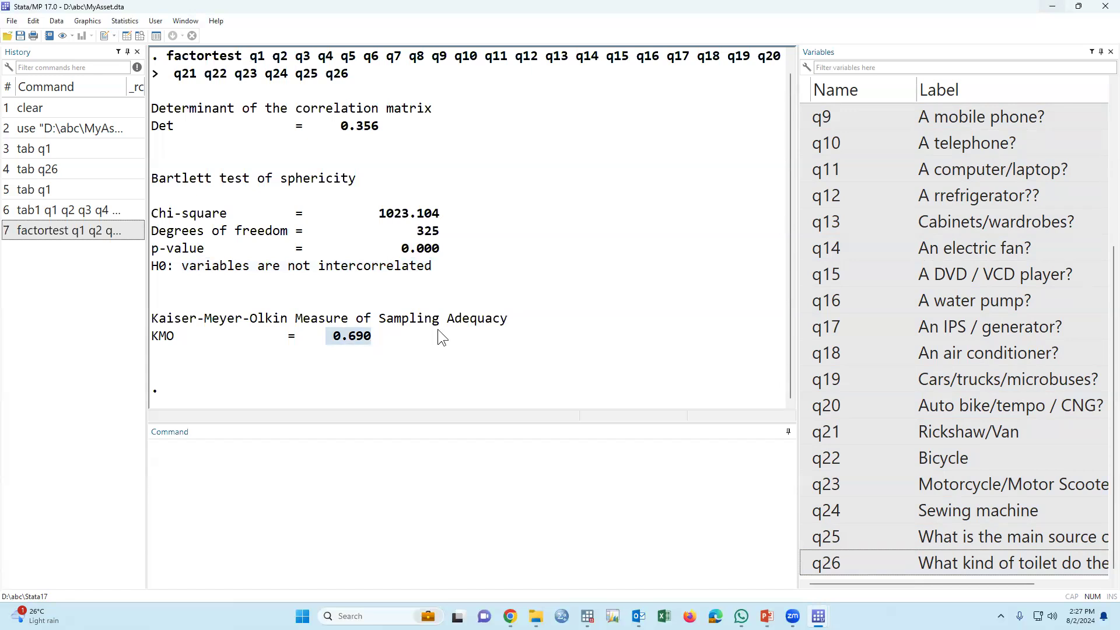
{"action": "left_click", "coordinate": [498, 340]}
{"action": "left_click", "coordinate": [1052, 6]}
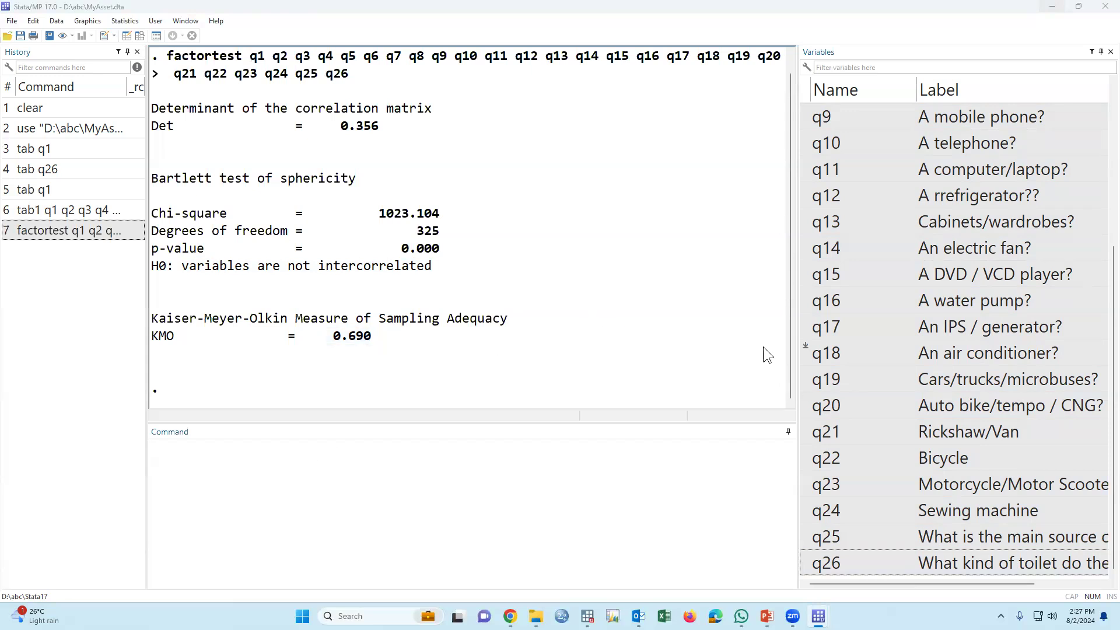
Step: Enter a polychoricpca command with the variables q1 to q26 copied from the variable list, without running it
{"action": "left_click", "coordinate": [372, 505]}
{"action": "type", "text": "polychoricpca"}
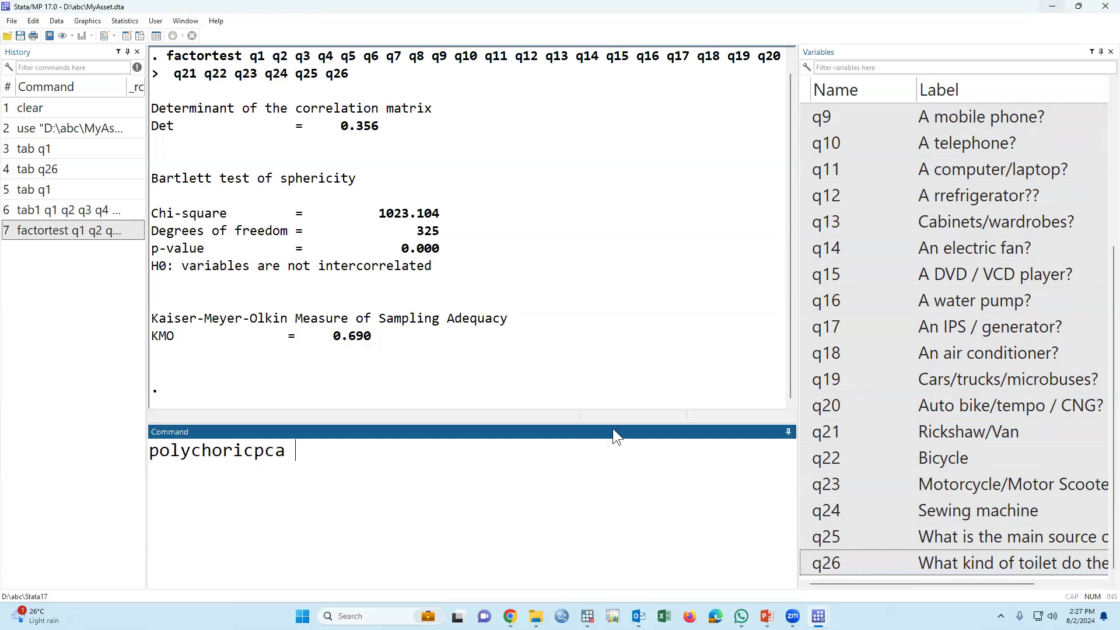
{"action": "right_click", "coordinate": [847, 214]}
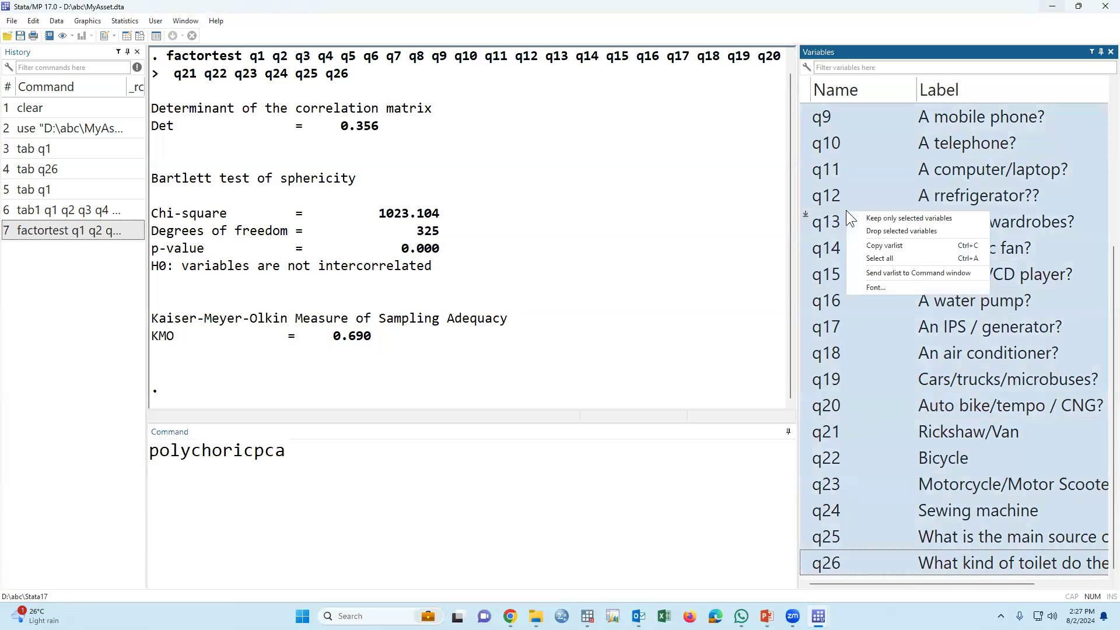
{"action": "left_click", "coordinate": [884, 246]}
{"action": "left_click", "coordinate": [431, 461]}
{"action": "key", "text": "ctrl+v"}
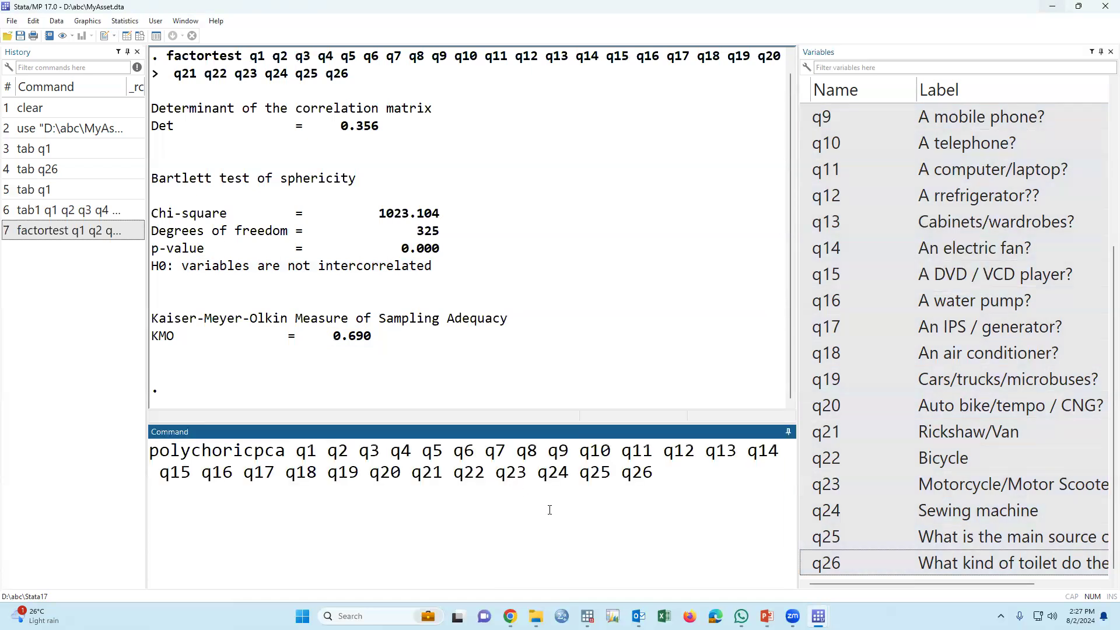
Step: Add the option score(comp) after a comma at the end of the polychoricpca command
{"action": "type", "text": ", score()"}
{"action": "key", "text": "Left"}
{"action": "type", "text": "cop"}
{"action": "key", "text": "BackSpace"}
{"action": "type", "text": "mp"}
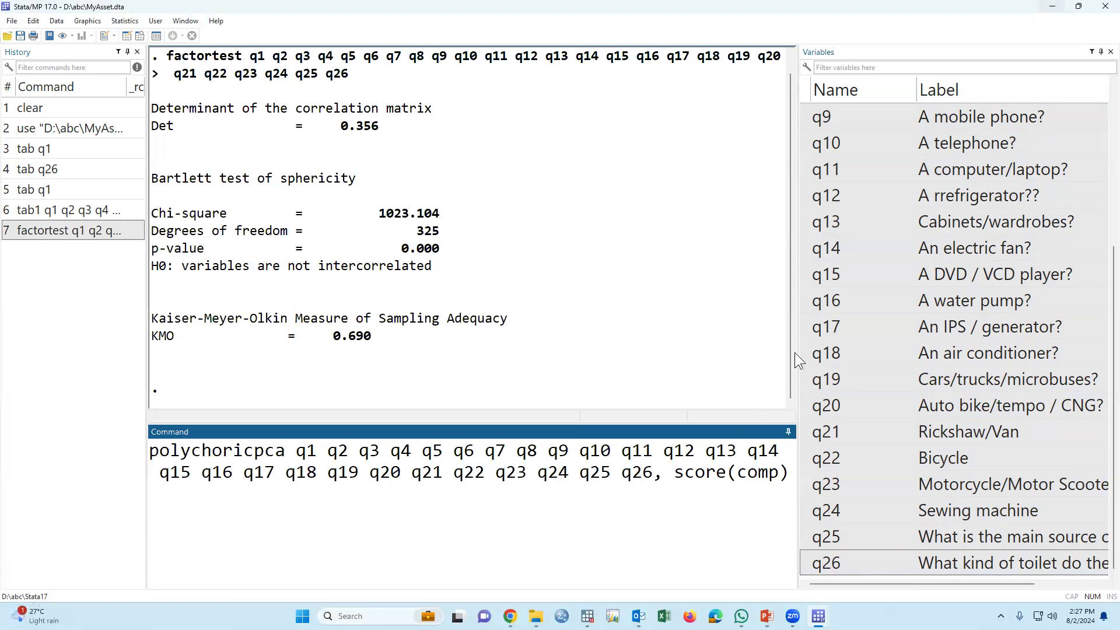
Step: Widen the command area, append the option nscore(1) to the polychoricpca command and run it
{"action": "left_click_drag", "start_coordinate": [794, 352], "coordinate": [904, 352]}
{"action": "left_click", "coordinate": [709, 477]}
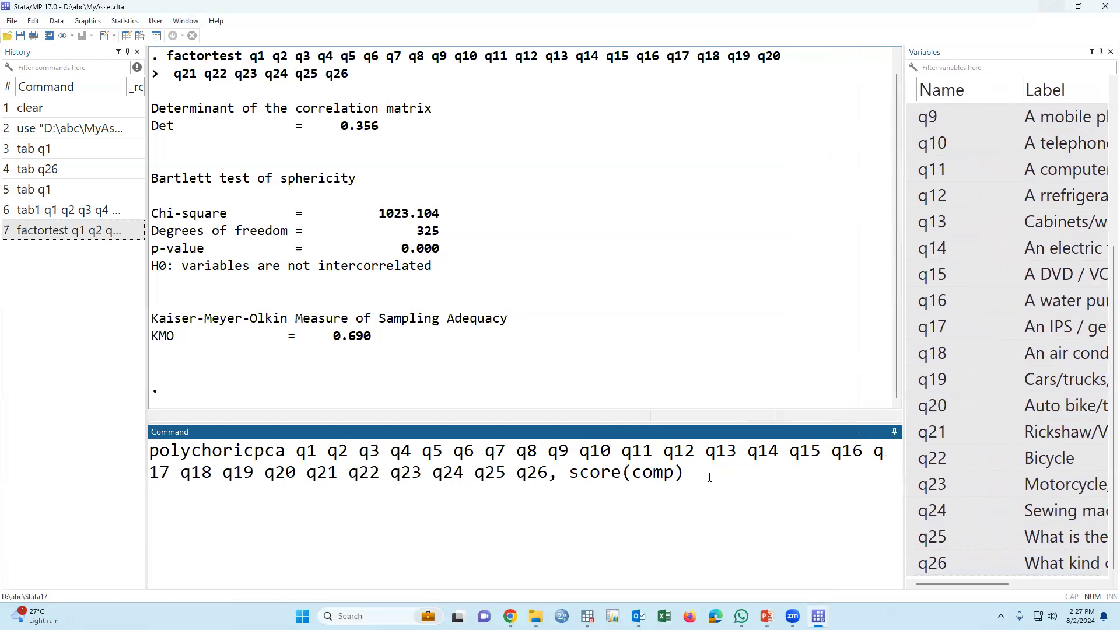
{"action": "type", "text": "nscore()"}
{"action": "key", "text": "Left"}
{"action": "left_click_drag", "start_coordinate": [153, 451], "coordinate": [808, 500]}
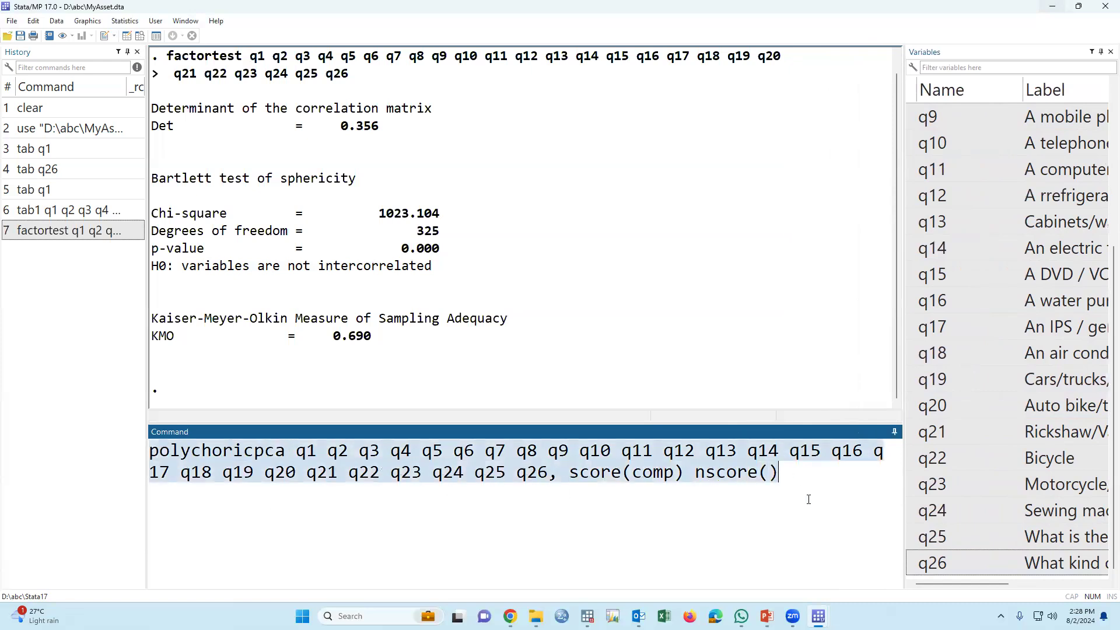
{"action": "left_click", "coordinate": [467, 514]}
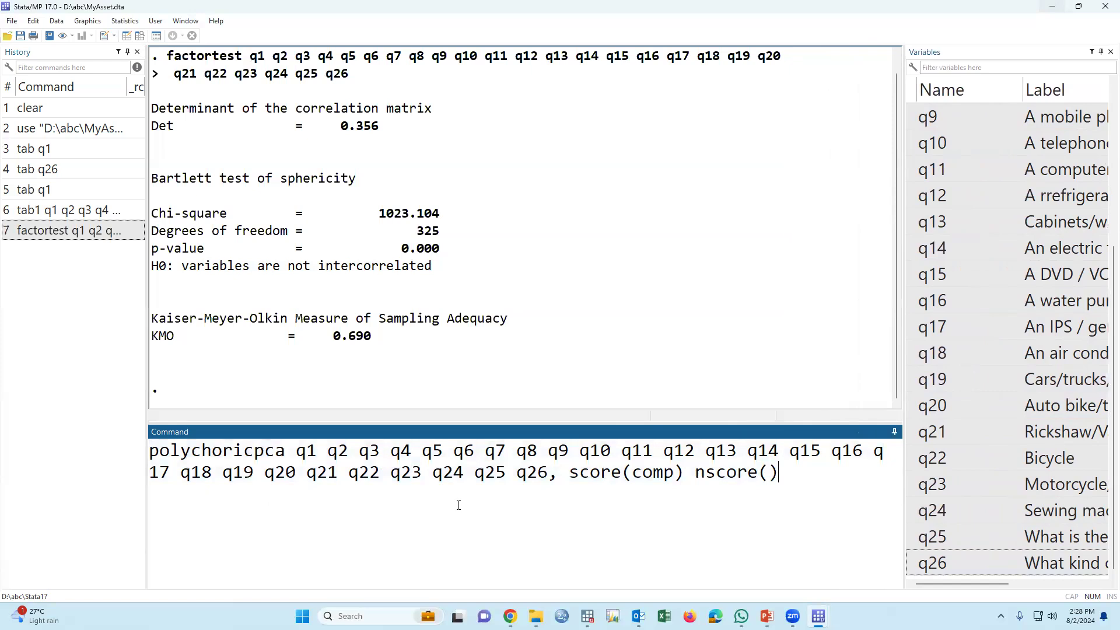
{"action": "left_click_drag", "start_coordinate": [151, 452], "coordinate": [813, 481]}
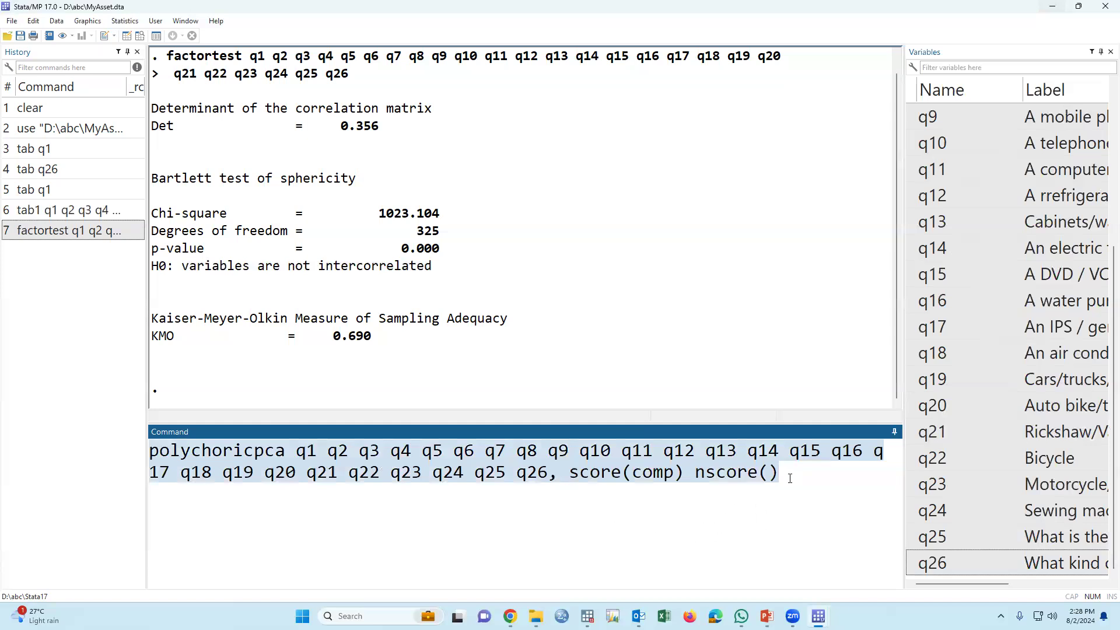
{"action": "left_click", "coordinate": [790, 477]}
{"action": "left_click", "coordinate": [768, 473]}
{"action": "type", "text": "1"}
{"action": "key", "text": "Return"}
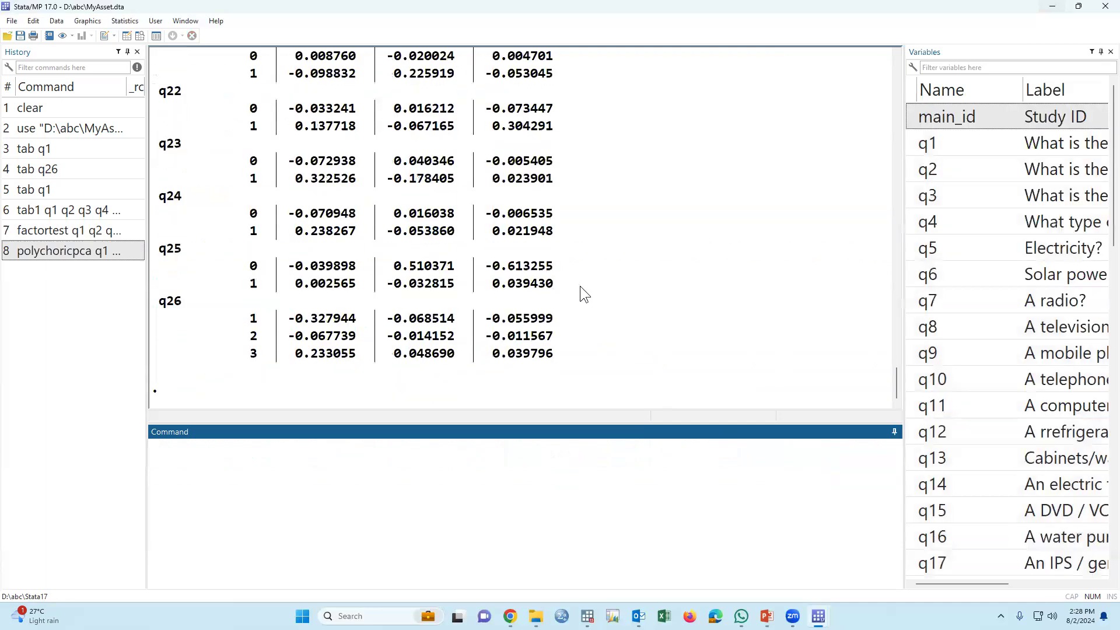
Step: Examine the polychoricpca output back to the correlation matrix, highlighting coefficients in its q22 to q26 block
{"action": "scroll", "coordinate": [582, 280], "scroll_direction": "up", "scroll_amount": 20}
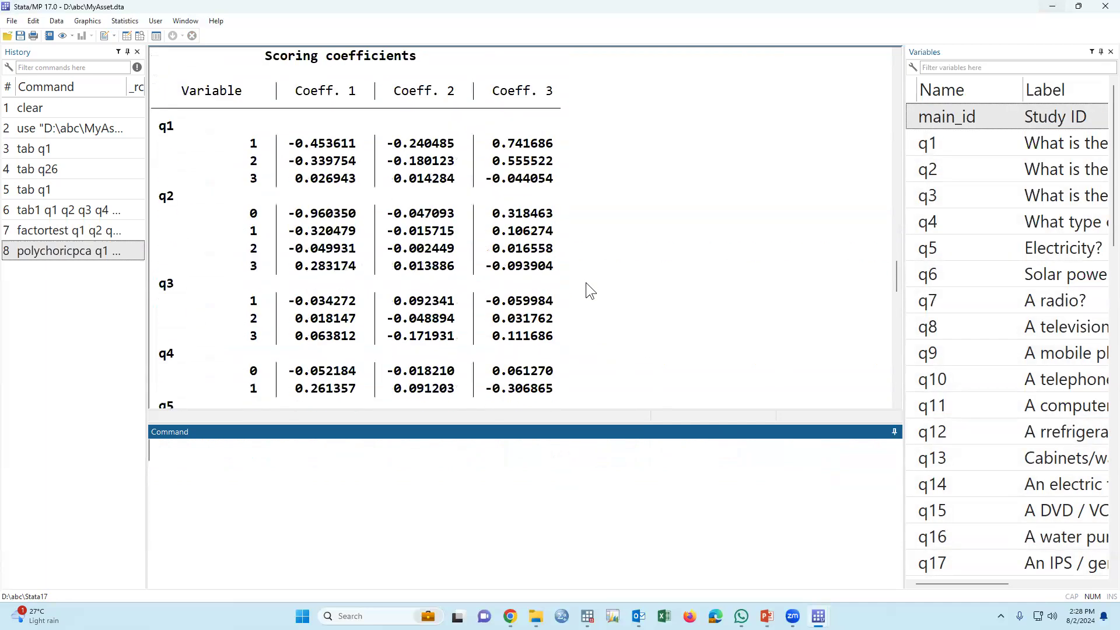
{"action": "scroll", "coordinate": [589, 290], "scroll_direction": "up", "scroll_amount": 10}
{"action": "scroll", "coordinate": [586, 282], "scroll_direction": "up", "scroll_amount": 10}
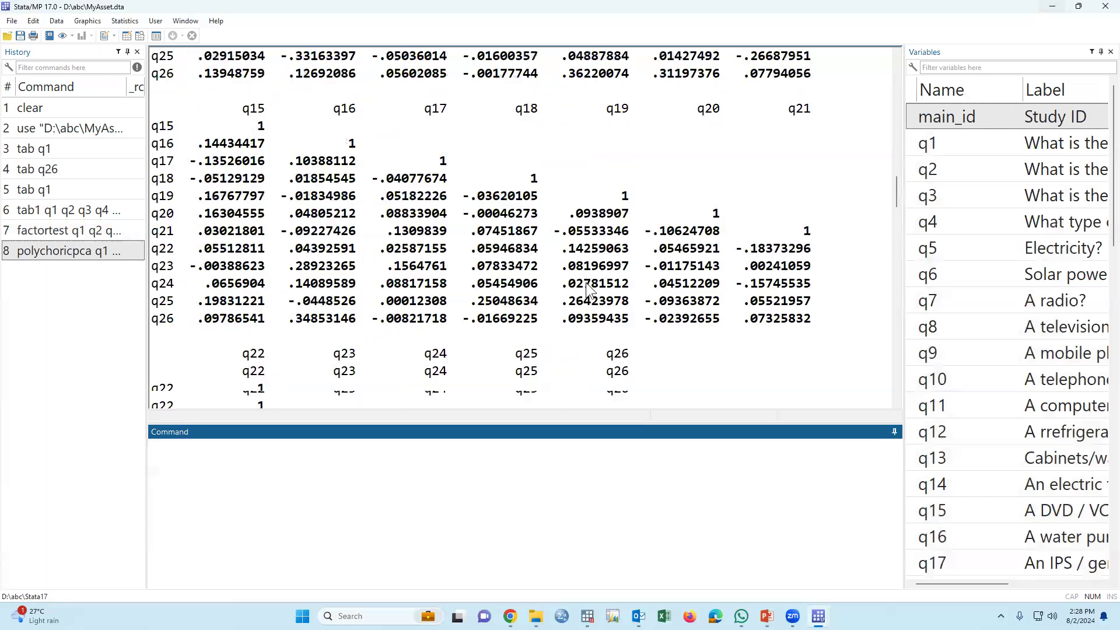
{"action": "scroll", "coordinate": [532, 267], "scroll_direction": "down", "scroll_amount": 5}
{"action": "left_click_drag", "start_coordinate": [198, 162], "coordinate": [272, 165]}
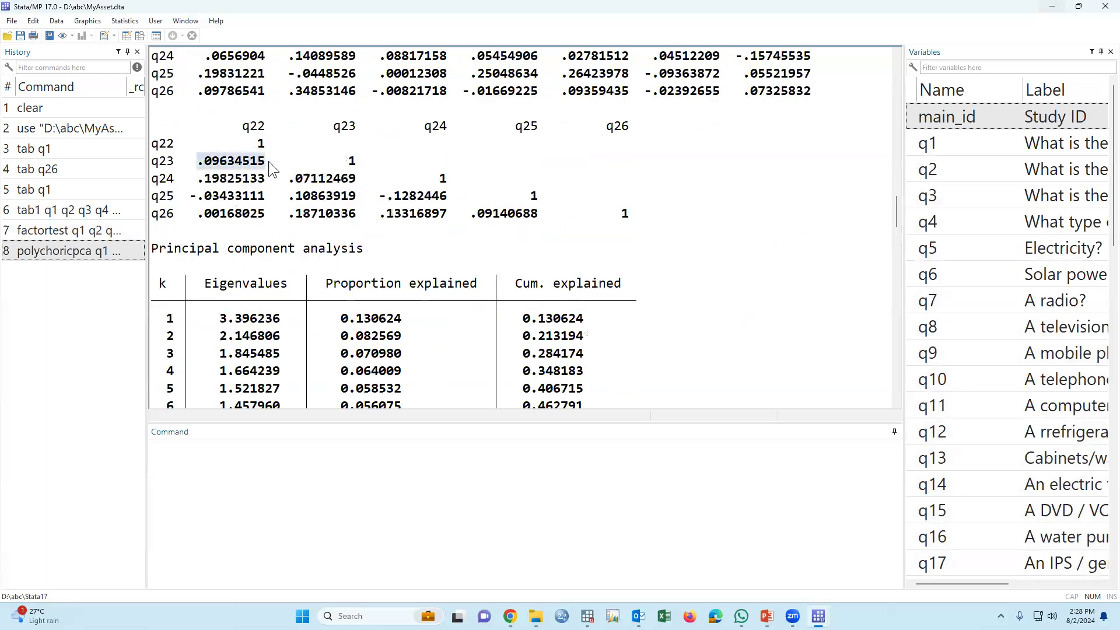
{"action": "left_click_drag", "start_coordinate": [197, 180], "coordinate": [443, 198]}
{"action": "left_click_drag", "start_coordinate": [199, 214], "coordinate": [528, 215]}
Step: Highlight the correlation between q15 and q17 in the polychoric correlation matrix
{"action": "scroll", "coordinate": [335, 243], "scroll_direction": "up", "scroll_amount": 1}
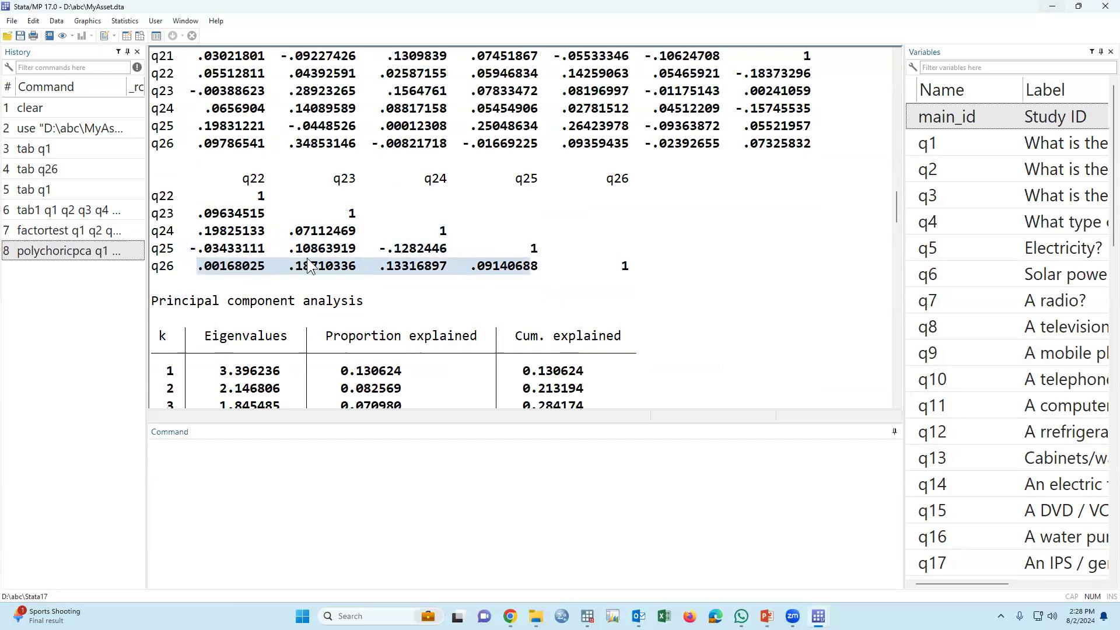
{"action": "scroll", "coordinate": [239, 270], "scroll_direction": "up", "scroll_amount": 3}
{"action": "scroll", "coordinate": [240, 270], "scroll_direction": "up", "scroll_amount": 1}
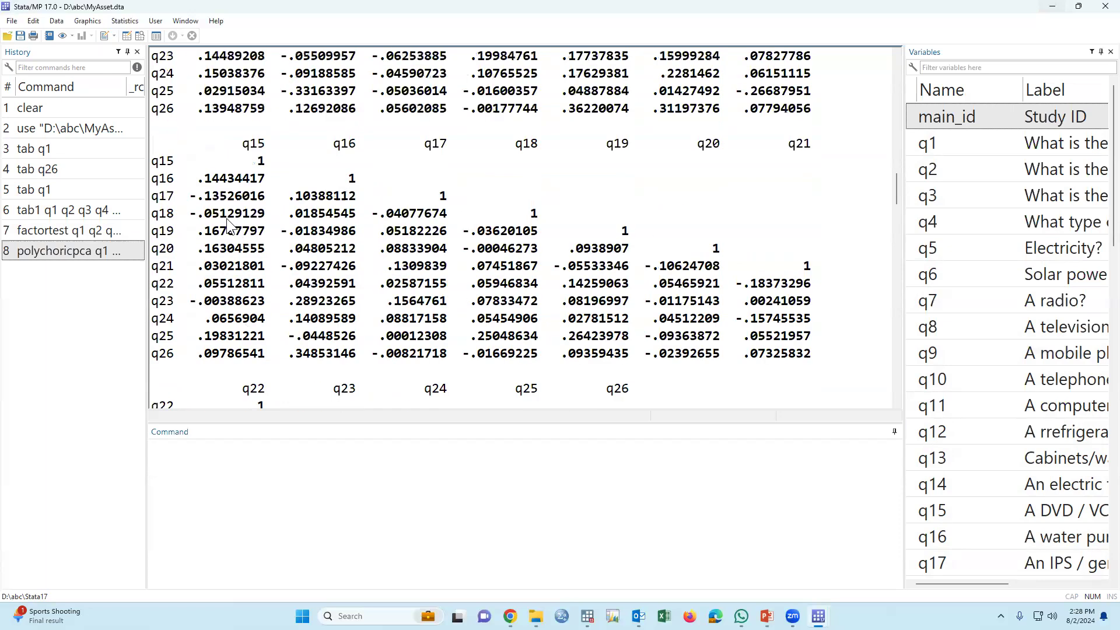
{"action": "left_click_drag", "start_coordinate": [195, 201], "coordinate": [271, 203]}
{"action": "left_click_drag", "start_coordinate": [191, 201], "coordinate": [273, 204]}
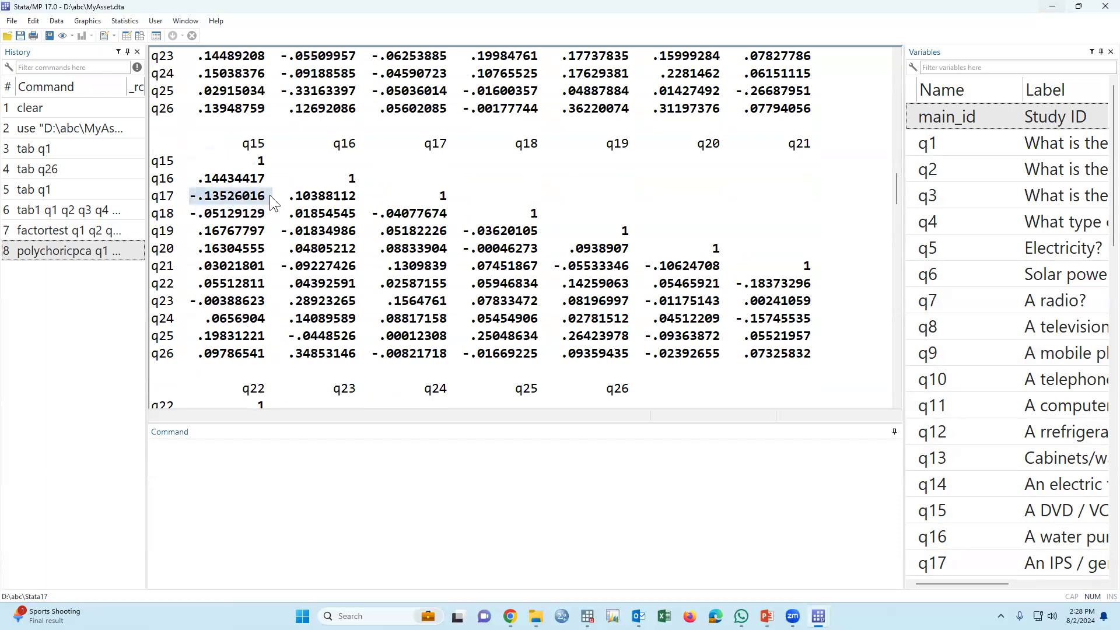
Step: Examine the polychoric correlation matrix from the q15 and q17 labels back to its start, and on to the principal component table
{"action": "left_click_drag", "start_coordinate": [151, 199], "coordinate": [174, 201]}
{"action": "left_click_drag", "start_coordinate": [237, 144], "coordinate": [269, 146]}
{"action": "scroll", "coordinate": [252, 286], "scroll_direction": "up", "scroll_amount": 3}
{"action": "scroll", "coordinate": [252, 287], "scroll_direction": "up", "scroll_amount": 3}
{"action": "scroll", "coordinate": [252, 287], "scroll_direction": "down", "scroll_amount": 2}
{"action": "scroll", "coordinate": [285, 282], "scroll_direction": "up", "scroll_amount": 4}
{"action": "scroll", "coordinate": [284, 283], "scroll_direction": "up", "scroll_amount": 7}
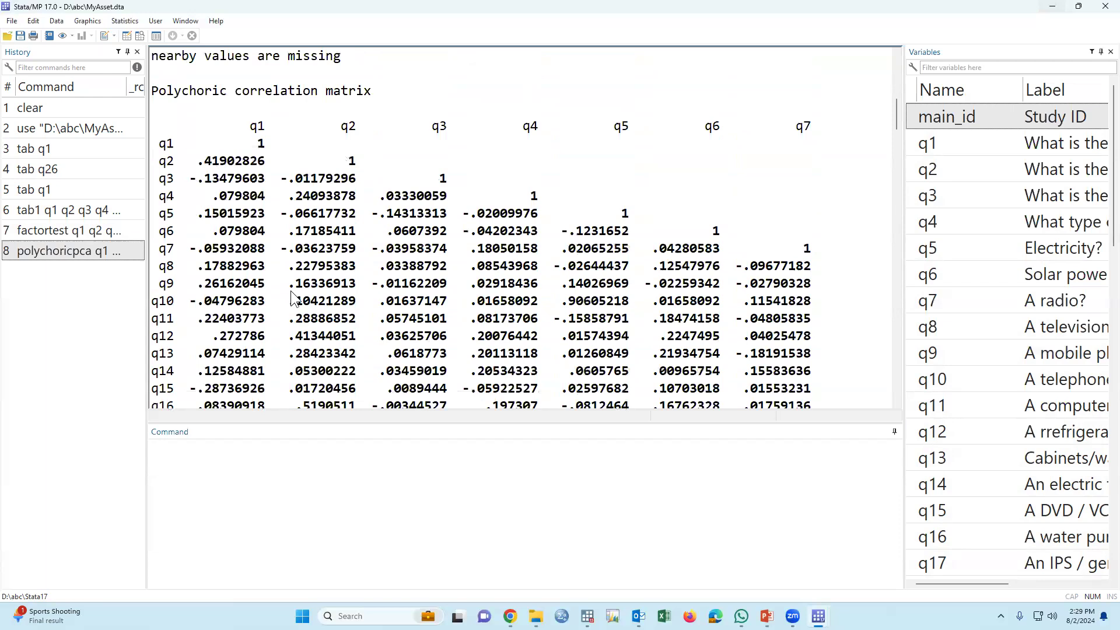
{"action": "scroll", "coordinate": [291, 291], "scroll_direction": "down", "scroll_amount": 10}
{"action": "scroll", "coordinate": [307, 301], "scroll_direction": "down", "scroll_amount": 15}
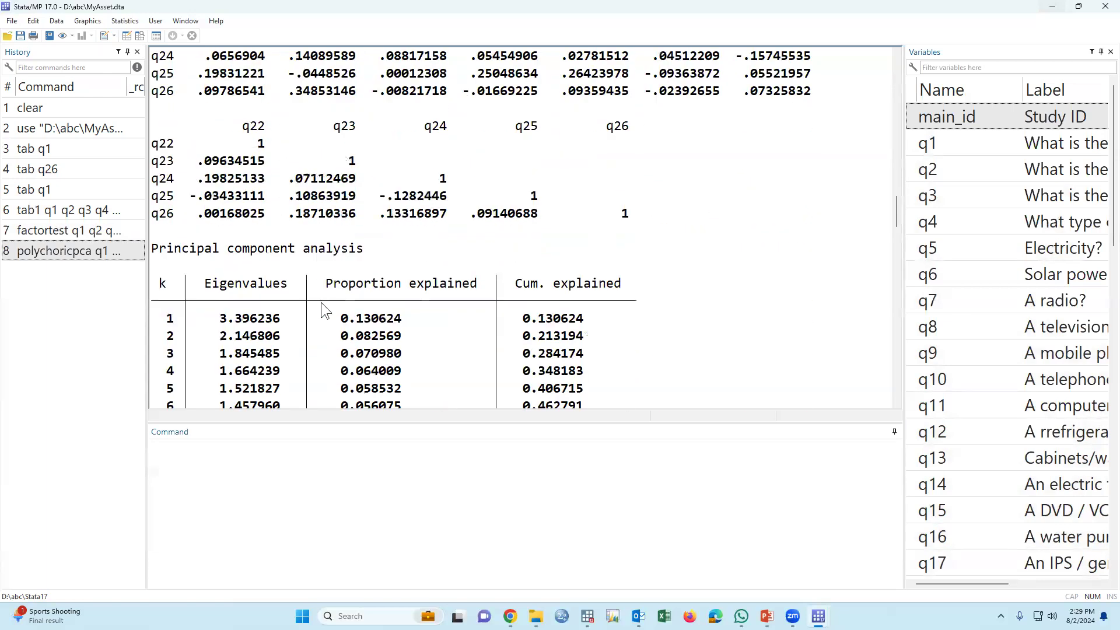
Step: Widen the variable list and select the comp1 variable at its end
{"action": "left_click", "coordinate": [906, 327]}
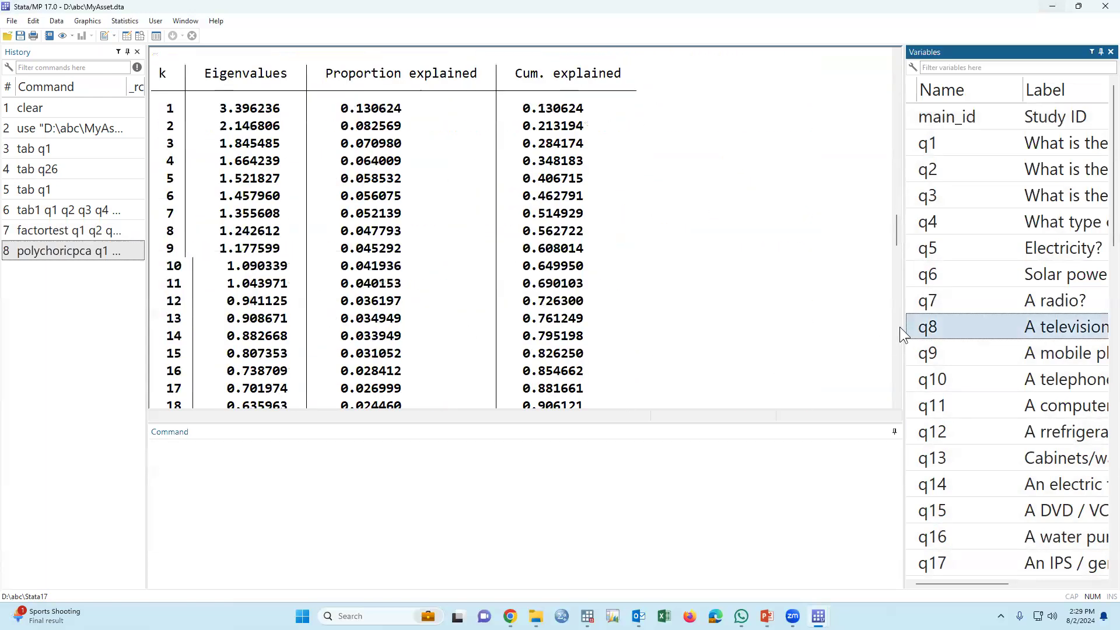
{"action": "left_click_drag", "start_coordinate": [904, 324], "coordinate": [833, 327]}
{"action": "scroll", "coordinate": [917, 405], "scroll_direction": "down", "scroll_amount": 12}
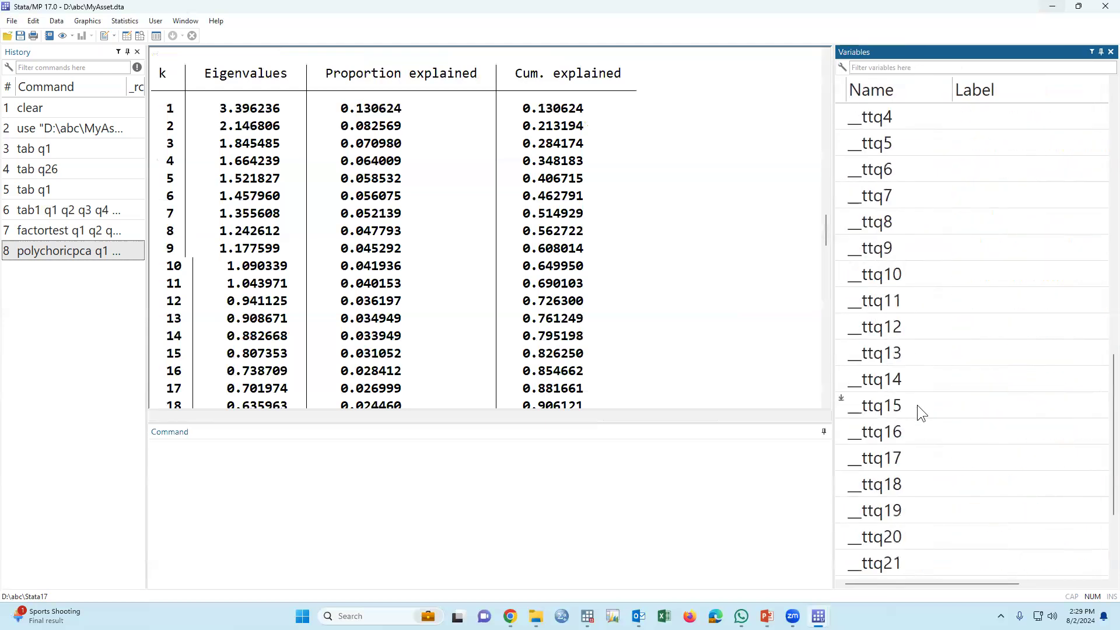
{"action": "left_click", "coordinate": [873, 567]}
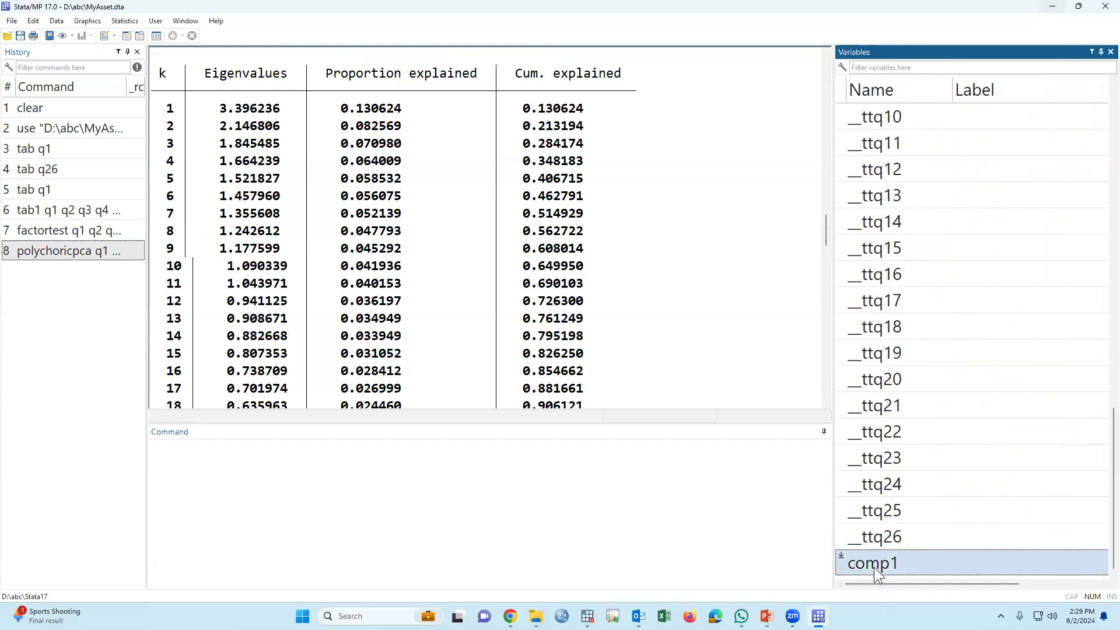
Step: Plot a histogram of comp1 with a normal curve by running hist comp1, norm
{"action": "left_click", "coordinate": [657, 537]}
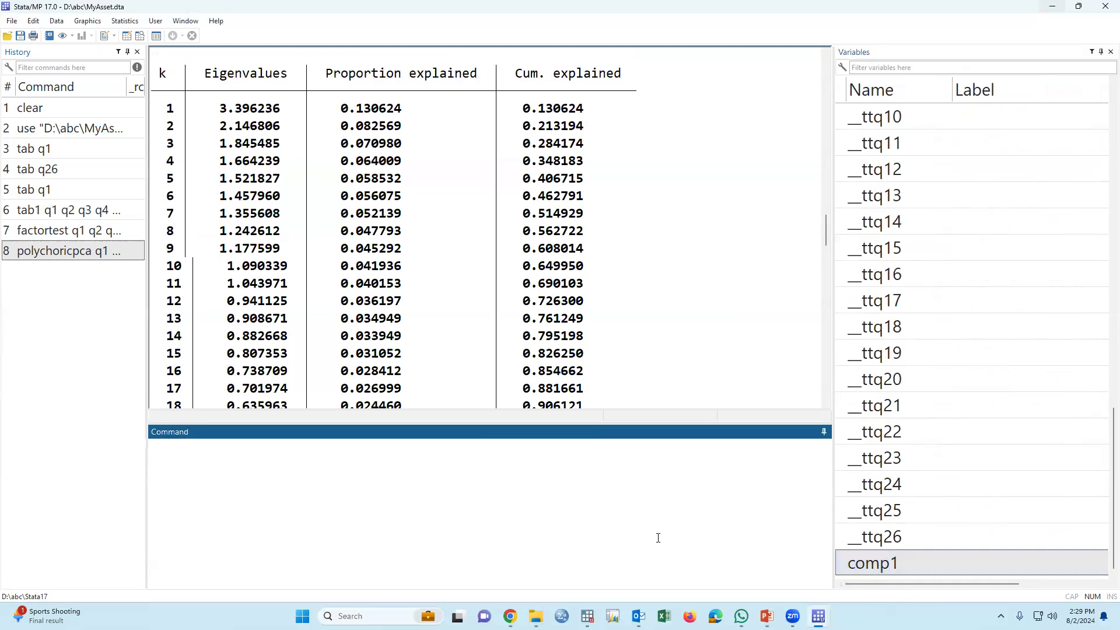
{"action": "type", "text": "hist"}
{"action": "left_click", "coordinate": [841, 558]}
{"action": "left_click", "coordinate": [581, 514]}
{"action": "type", "text": ", co"}
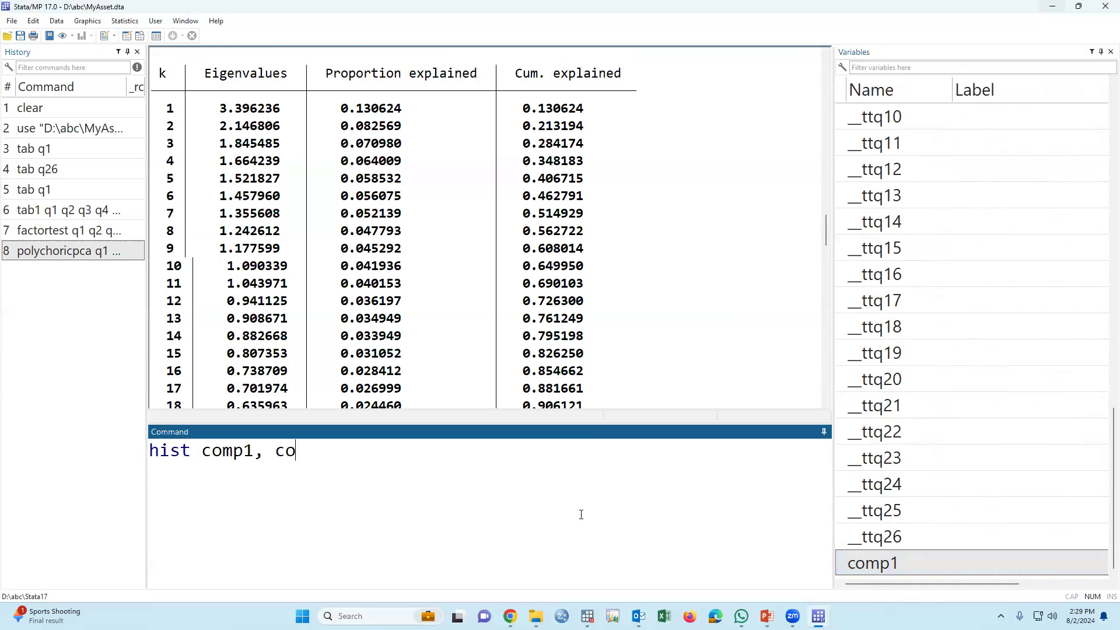
{"action": "key", "text": "BackSpace"}
{"action": "key", "text": "BackSpace"}
{"action": "type", "text": "norm"}
{"action": "key", "text": "Return"}
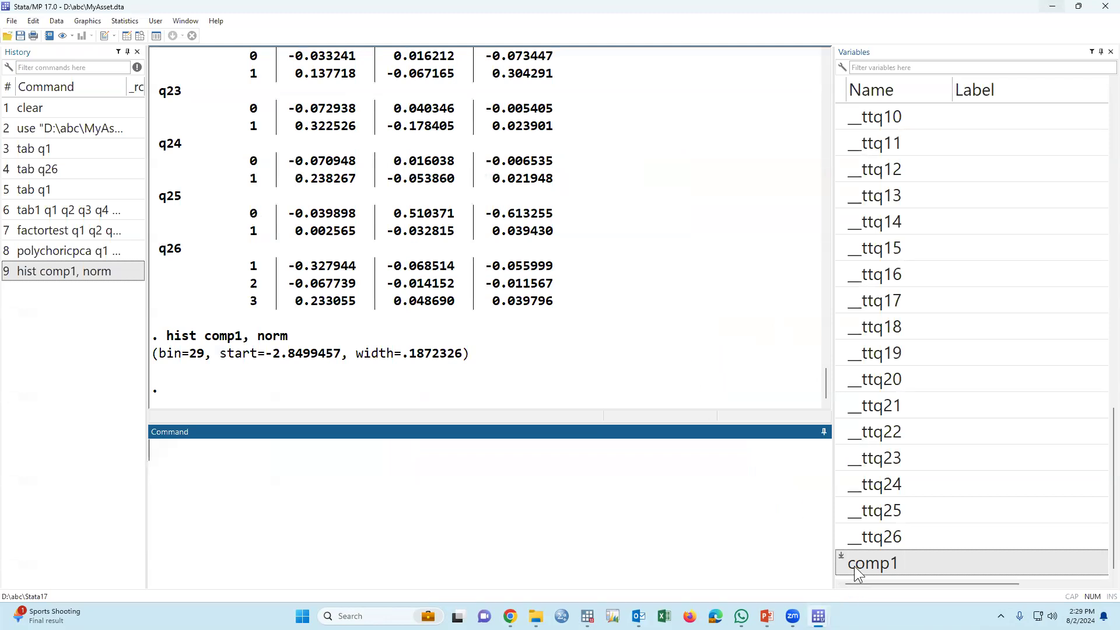
Step: Split comp1 into five quantiles by running xtile asset_index = comp1, nq(5)
{"action": "type", "text": "xr"}
{"action": "key", "text": "BackSpace"}
{"action": "type", "text": "tile"}
{"action": "left_click", "coordinate": [1052, 7]}
{"action": "left_click", "coordinate": [470, 505]}
{"action": "type", "text": "asset_index ="}
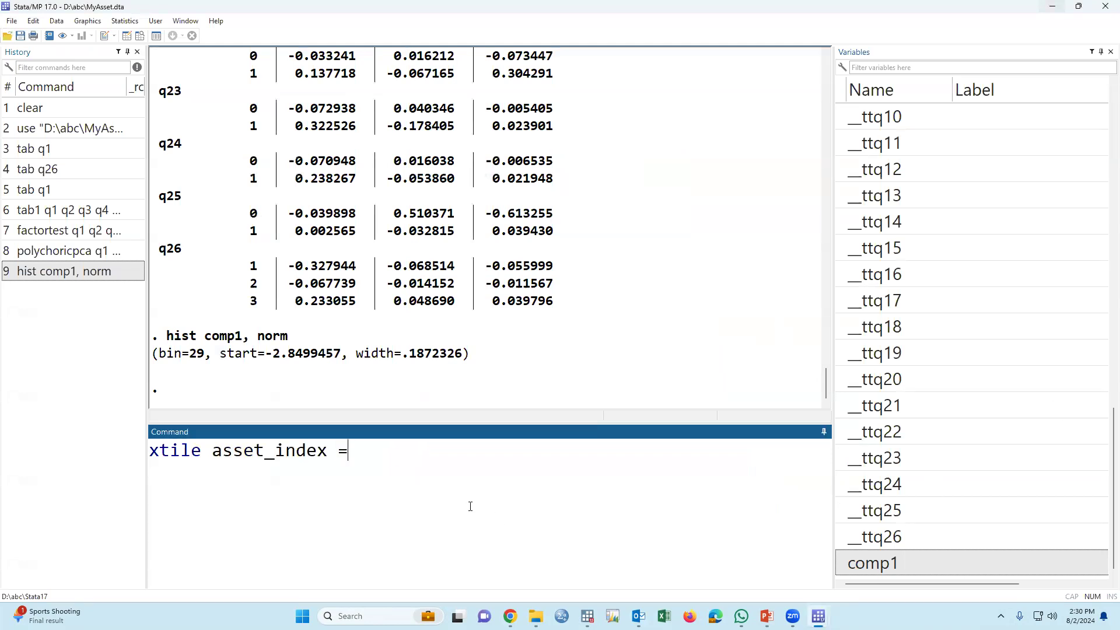
{"action": "double_click", "coordinate": [849, 562]}
{"action": "type", "text": ", nq(5"}
{"action": "key", "text": "Return"}
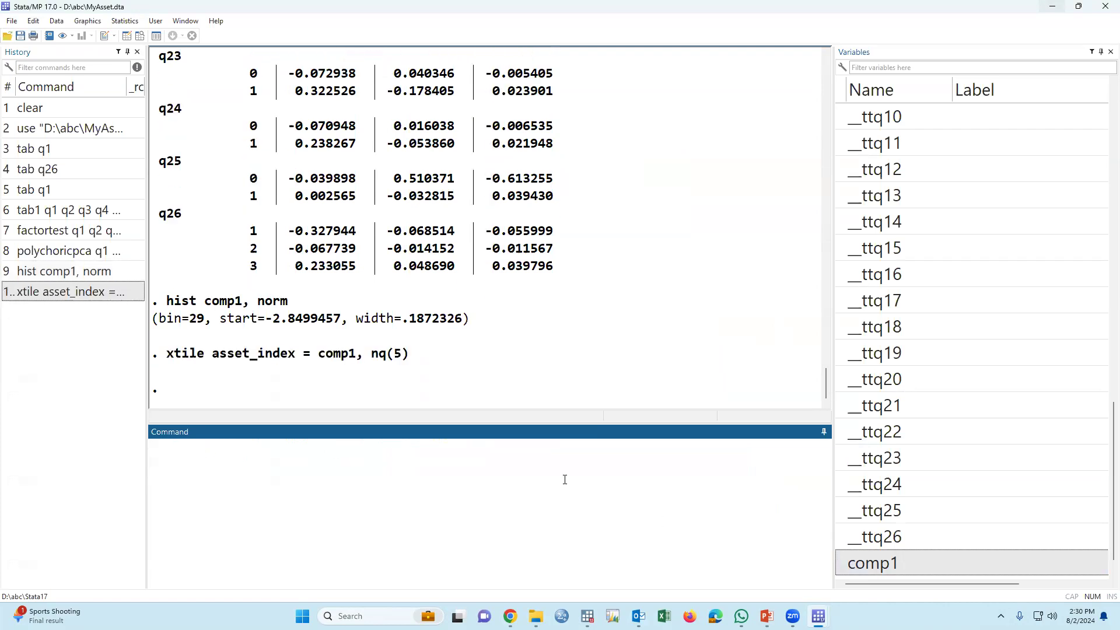
Step: Compose a la de asset_index command with empty quoted labels for the values 1 to 5
{"action": "type", "text": "la de"}
{"action": "scroll", "coordinate": [890, 564], "scroll_direction": "down", "scroll_amount": 1}
{"action": "left_click", "coordinate": [842, 559]}
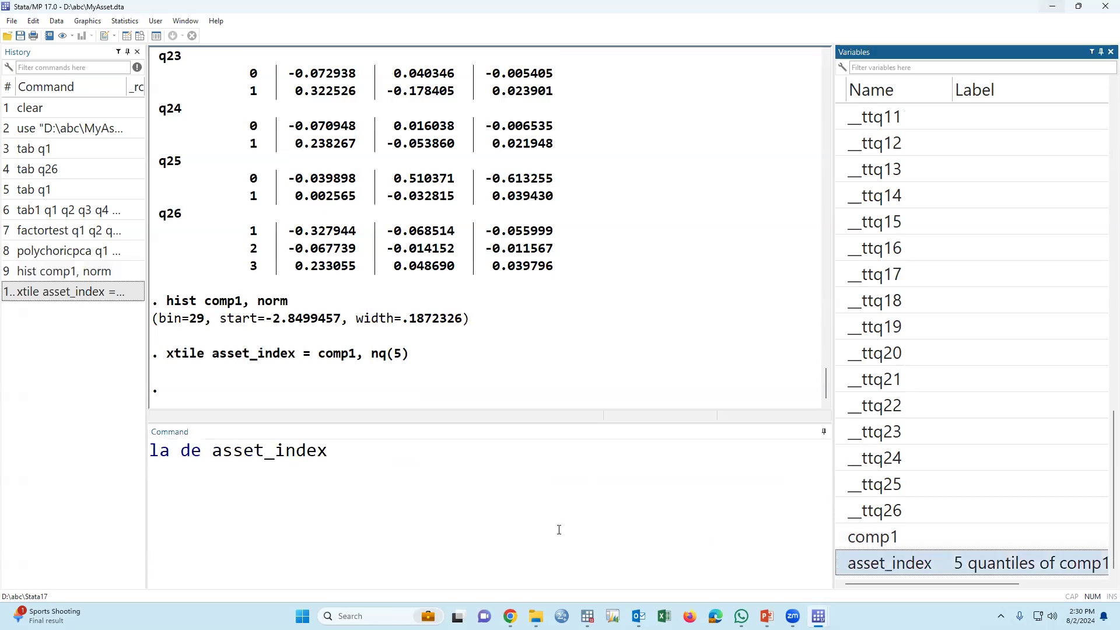
{"action": "type", "text": "\""}
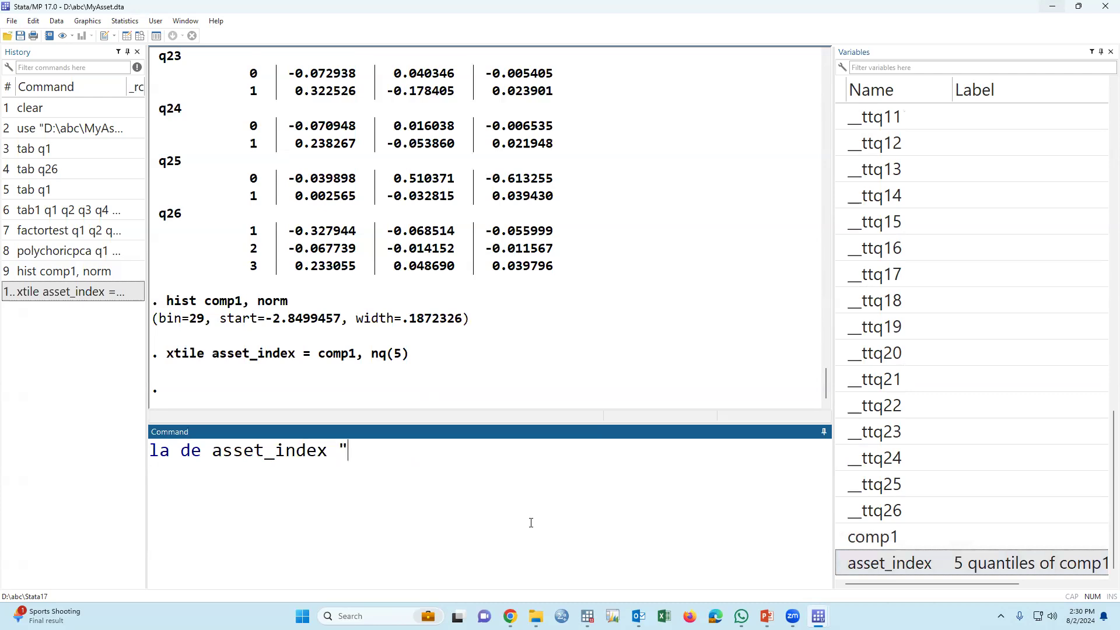
{"action": "key", "text": "BackSpace"}
{"action": "type", "text": "1 \"\" 2 \"\" 3 \"\" 4 \"\" 5"}
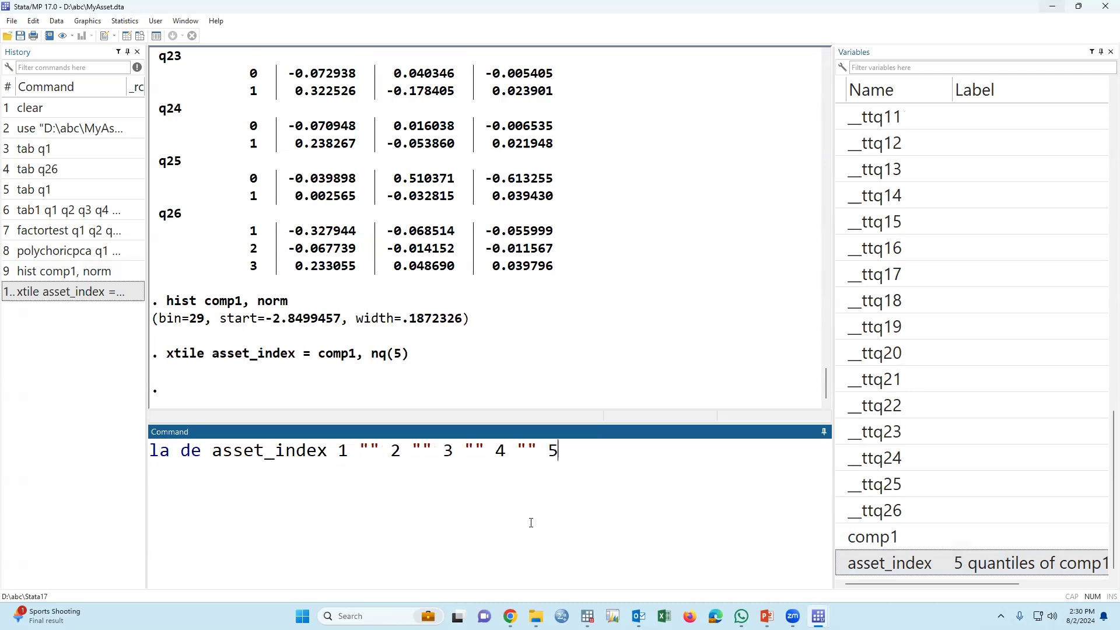
{"action": "type", "text": " \"\""}
Step: Fill in the labels for values 1 to 5 as Poorest, Poorer, Middel, Richer and Richest
{"action": "left_click", "coordinate": [369, 450]}
{"action": "type", "text": "Poorest\" 2 \""}
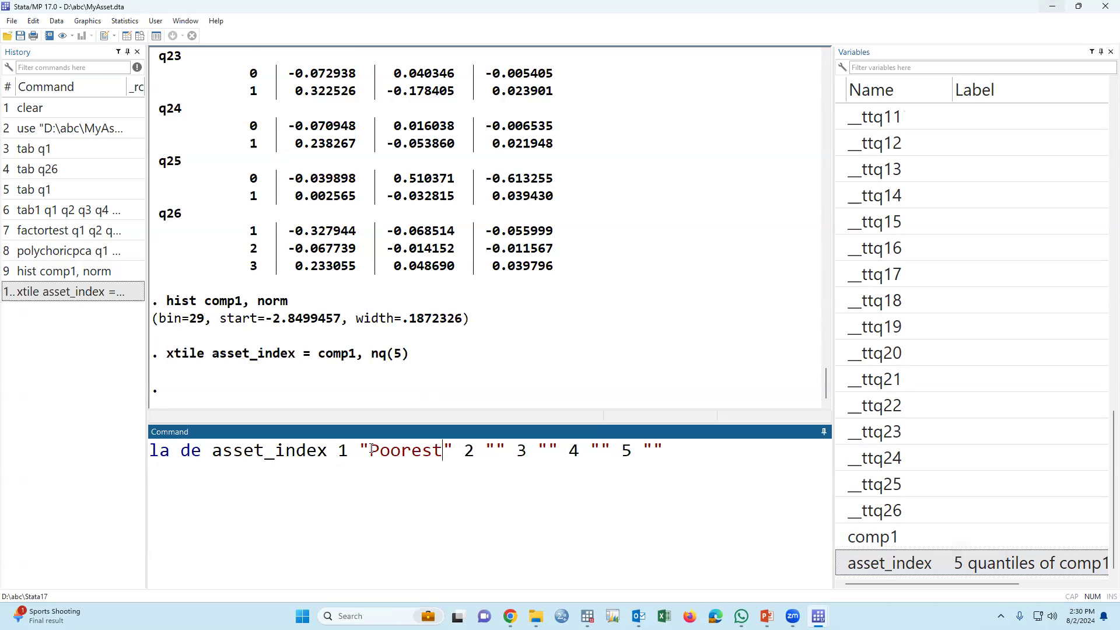
{"action": "type", "text": "Poorer"}
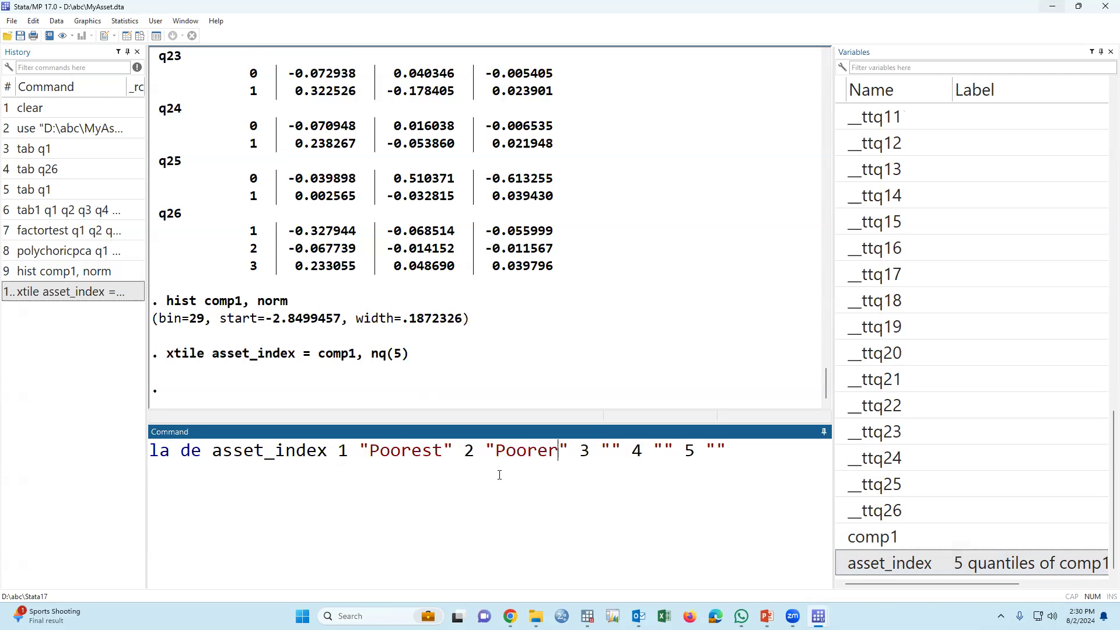
{"action": "left_click", "coordinate": [610, 450]}
{"action": "type", "text": "Middel"}
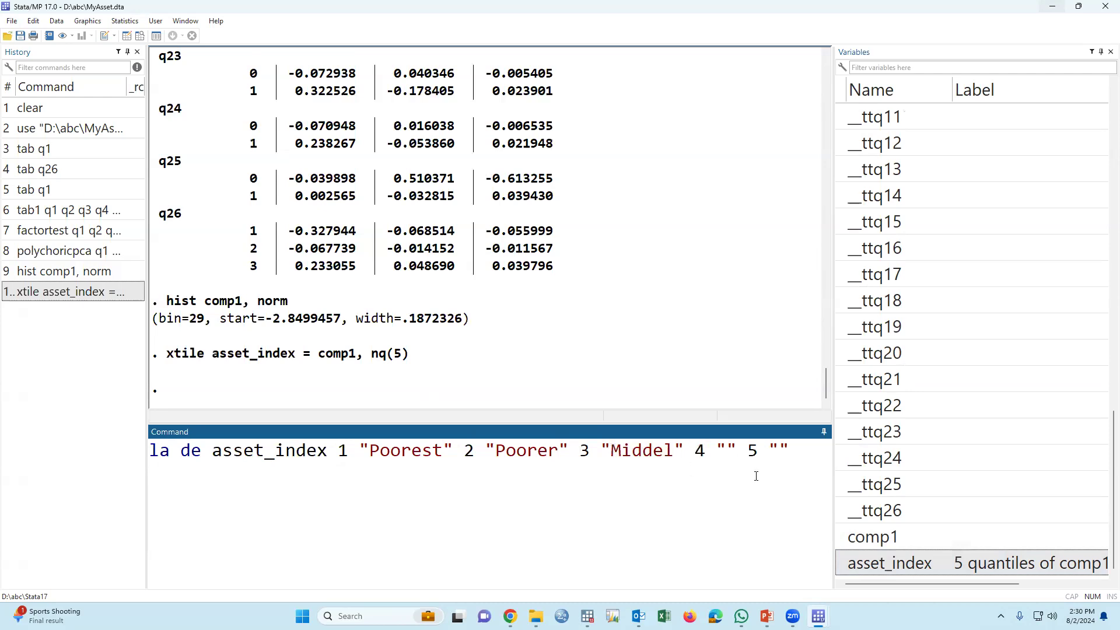
{"action": "left_click", "coordinate": [726, 449]}
{"action": "type", "text": "Richer"}
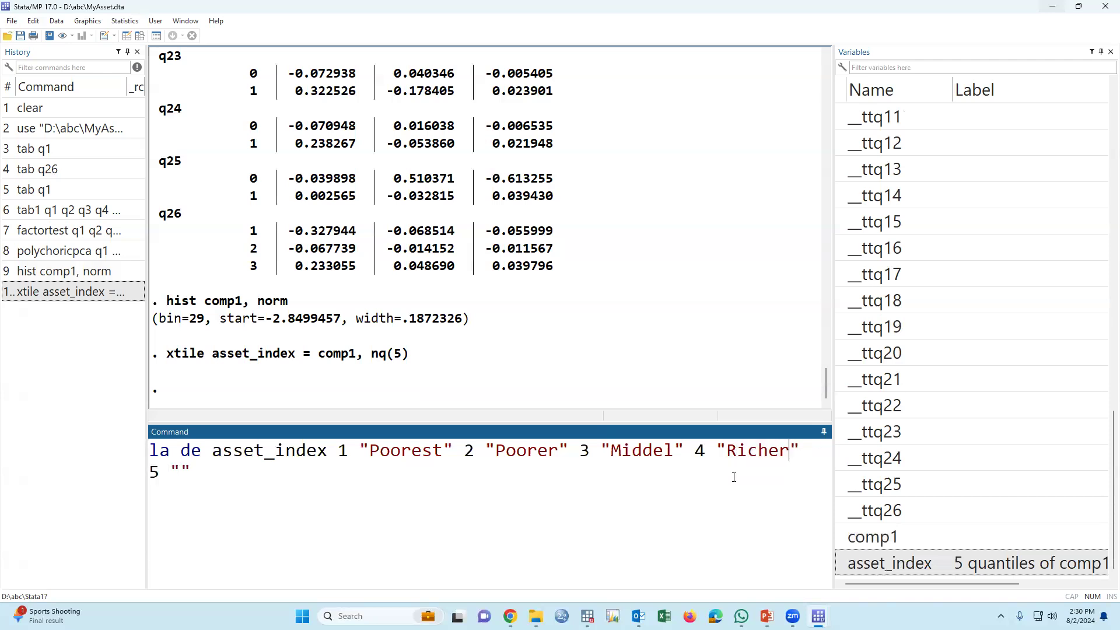
{"action": "key", "text": "Right"}
{"action": "key", "text": "Right"}
{"action": "key", "text": "Right"}
{"action": "key", "text": "Right"}
{"action": "key", "text": "Right"}
{"action": "key", "text": "Right"}
{"action": "type", "text": "Richest"}
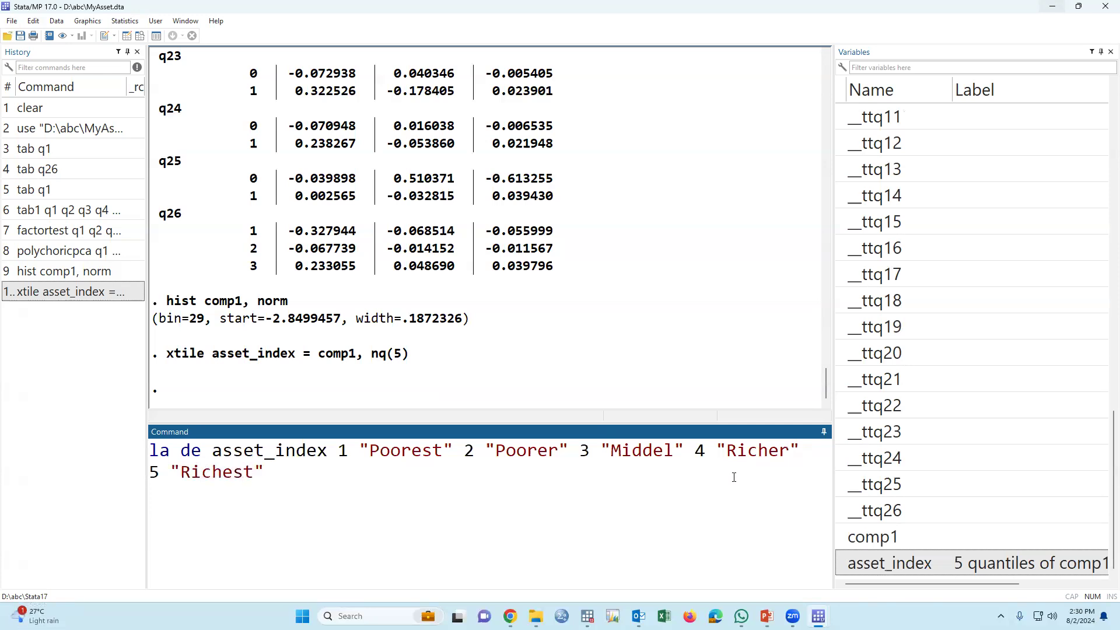
Step: Append the replace option to the la de asset_index command and run it
{"action": "left_click", "coordinate": [299, 476]}
{"action": "type", "text": ", replace"}
{"action": "key", "text": "Return"}
Step: Attach the asset_index value labels to the variable by running la val asset_index asset_index
{"action": "type", "text": "la val"}
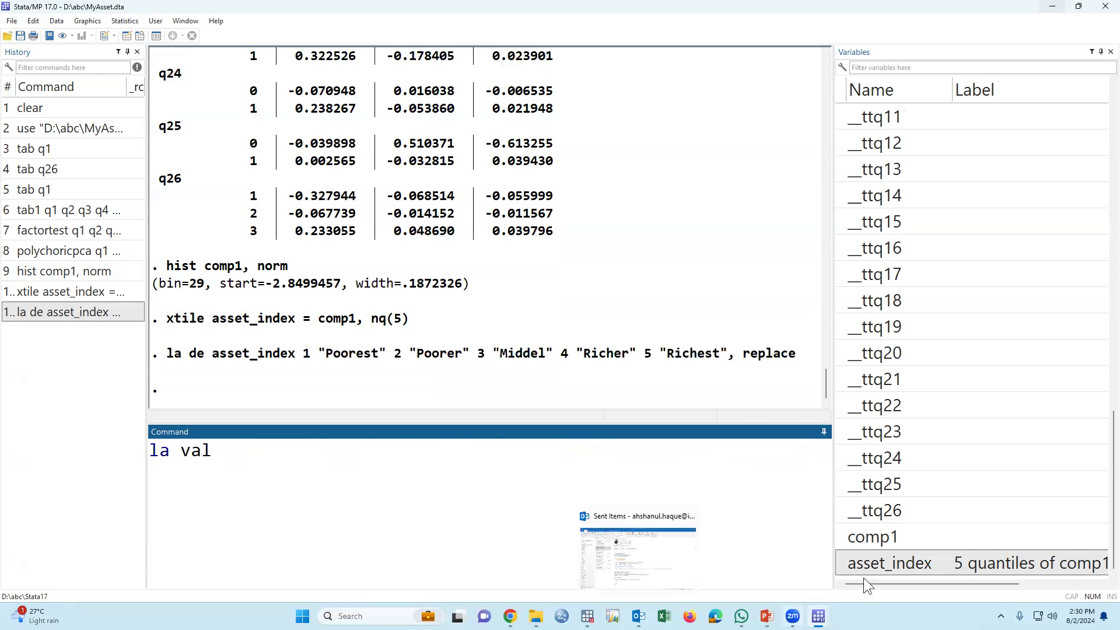
{"action": "double_click", "coordinate": [840, 558]}
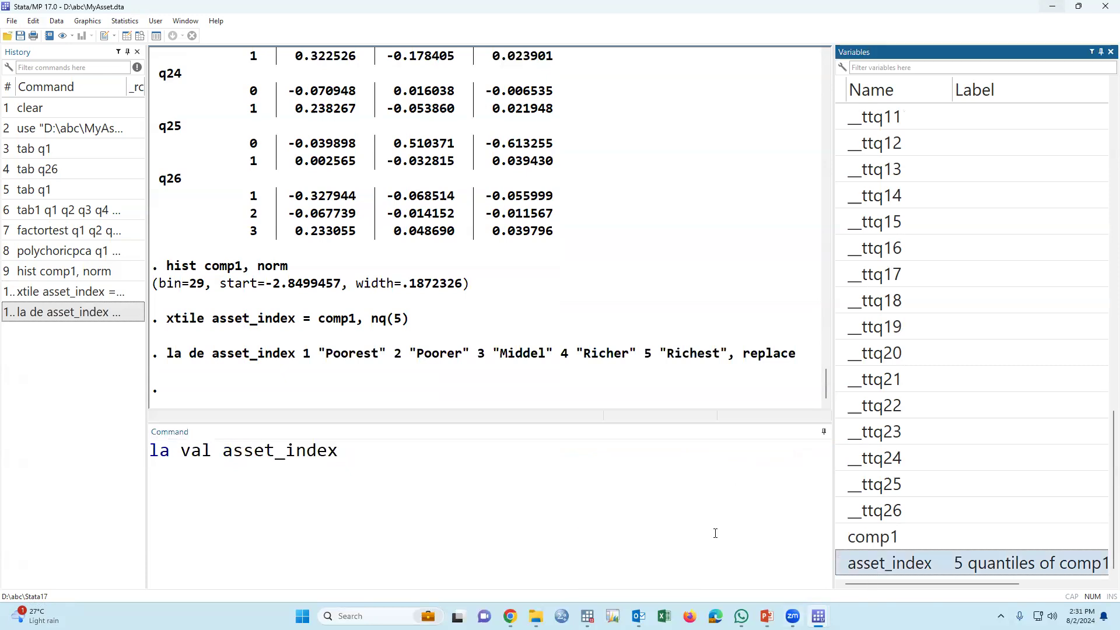
{"action": "double_click", "coordinate": [838, 561]}
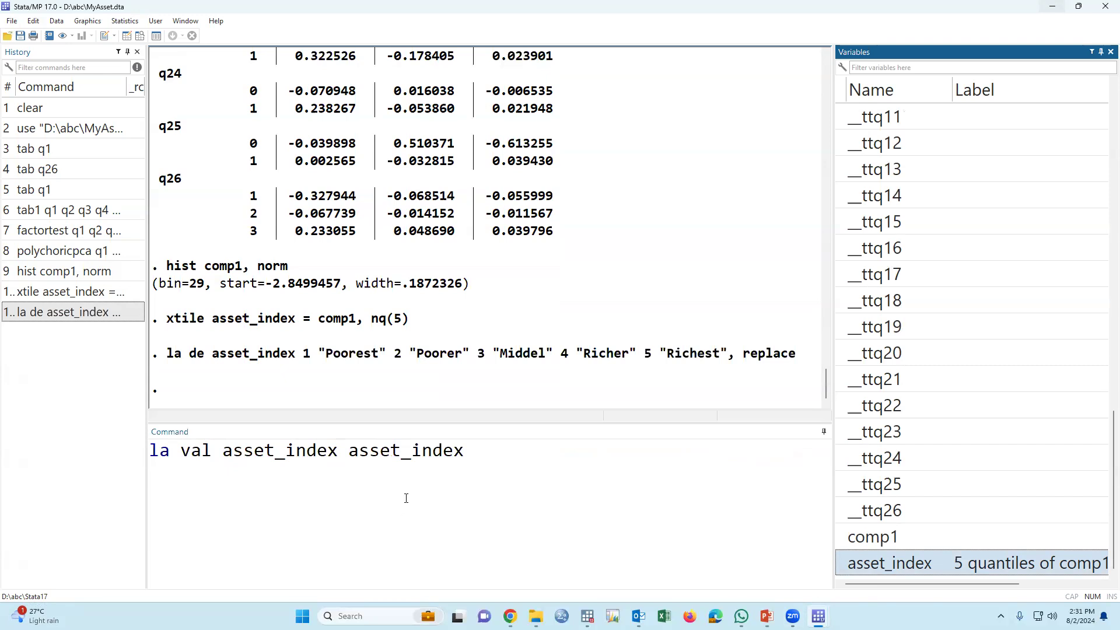
{"action": "left_click", "coordinate": [503, 483]}
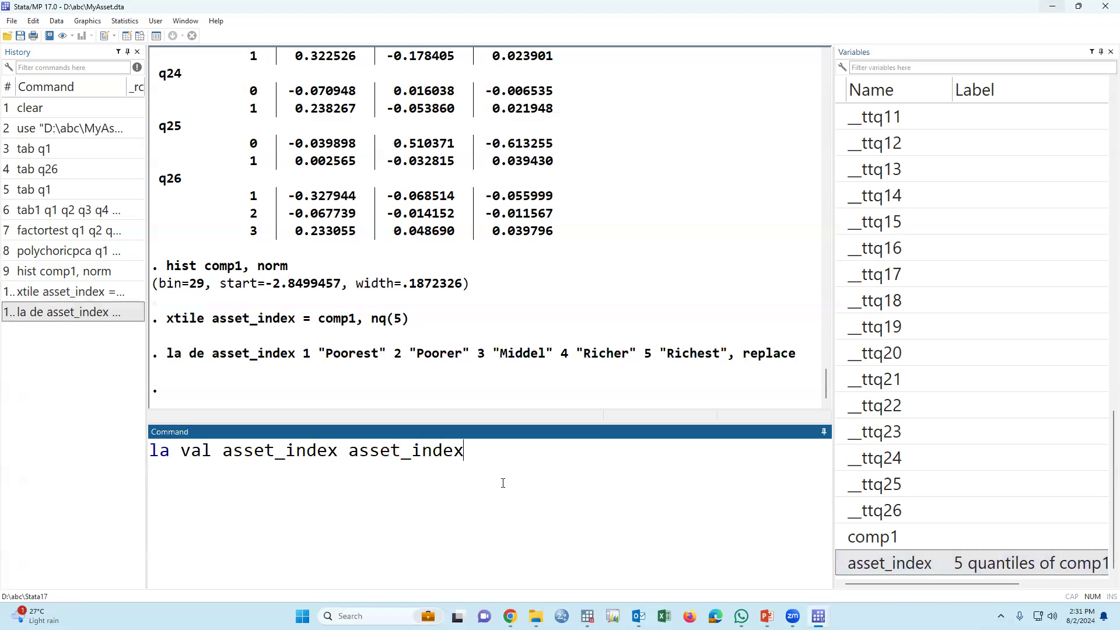
{"action": "key", "text": "Return"}
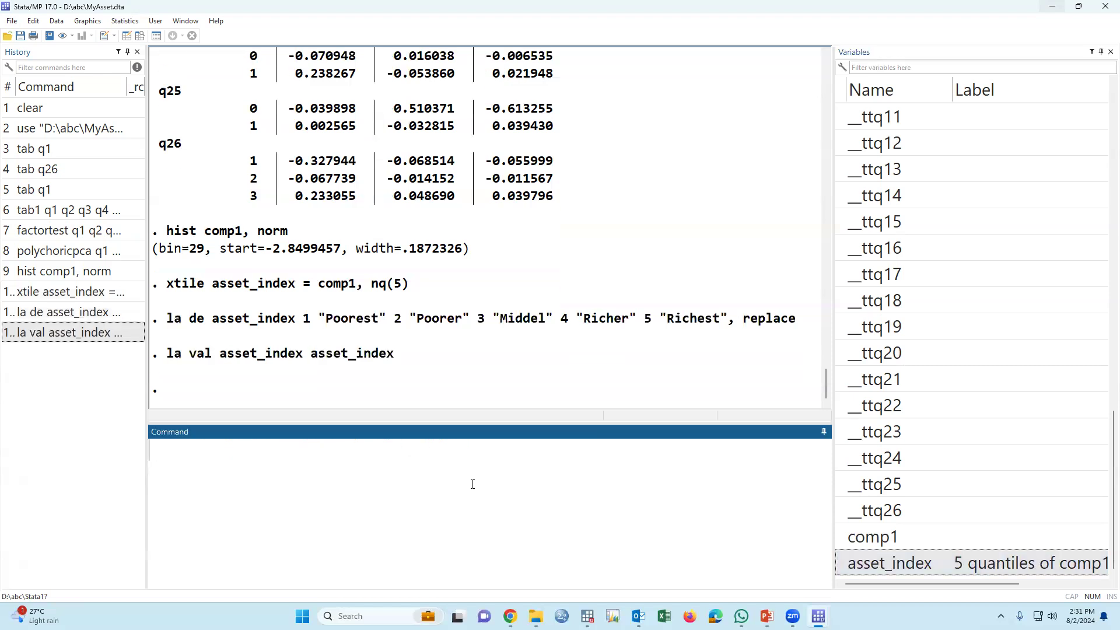
Step: Tabulate the labelled quintiles with ta asset_index and highlight the Poorest row through the start of the Poorer row
{"action": "type", "text": "ta"}
{"action": "left_click", "coordinate": [842, 560]}
{"action": "double_click", "coordinate": [842, 559]}
{"action": "key", "text": "Return"}
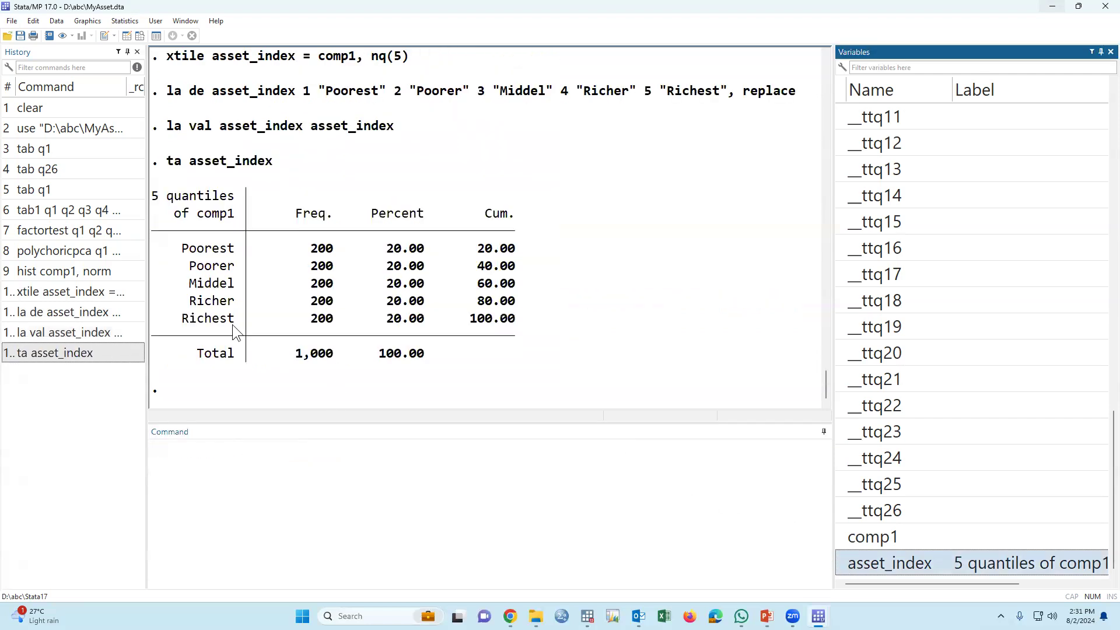
{"action": "left_click_drag", "start_coordinate": [174, 247], "coordinate": [287, 269]}
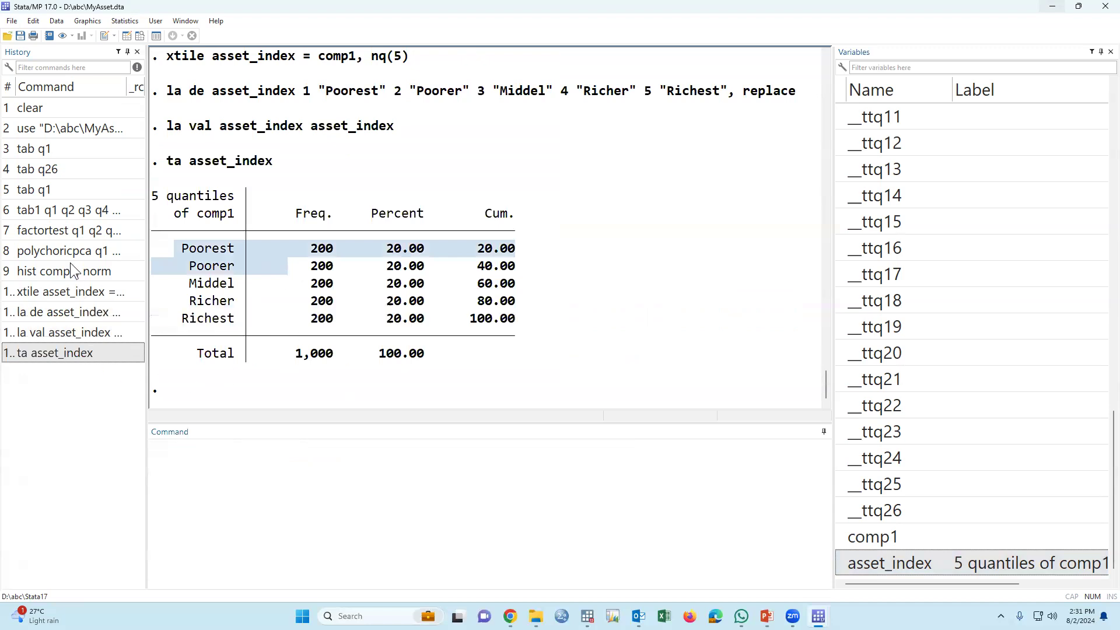
Step: Cut the commands from tab1 through ta asset_index out of the history, paste them into a new do-file and maximize its window
{"action": "left_click", "coordinate": [69, 213]}
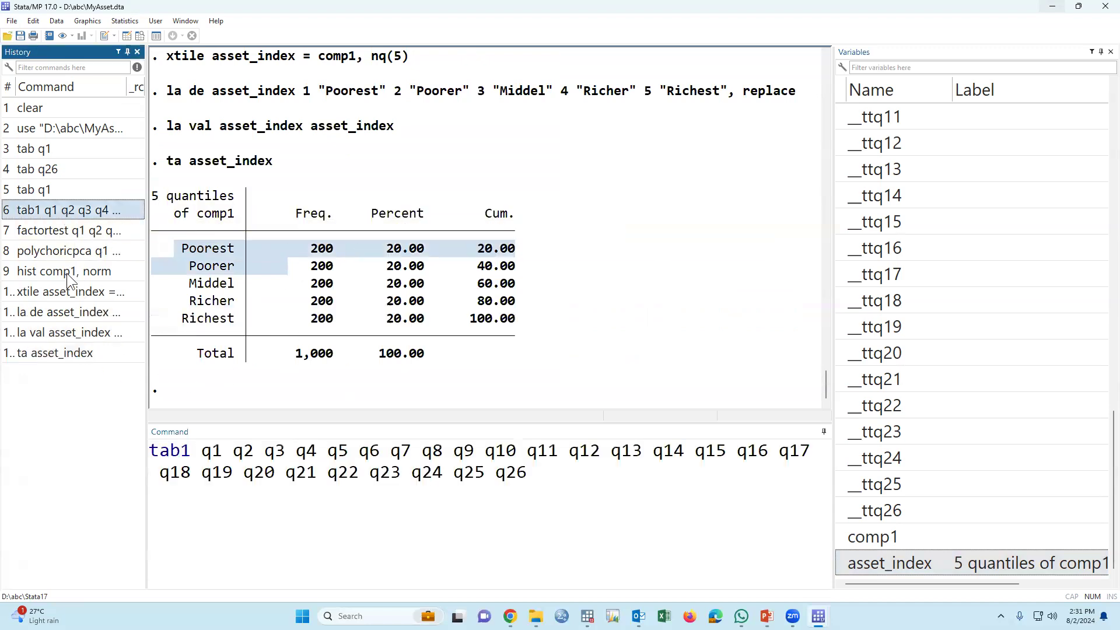
{"action": "left_click", "coordinate": [70, 352], "text": "shift"}
{"action": "key", "text": "Delete"}
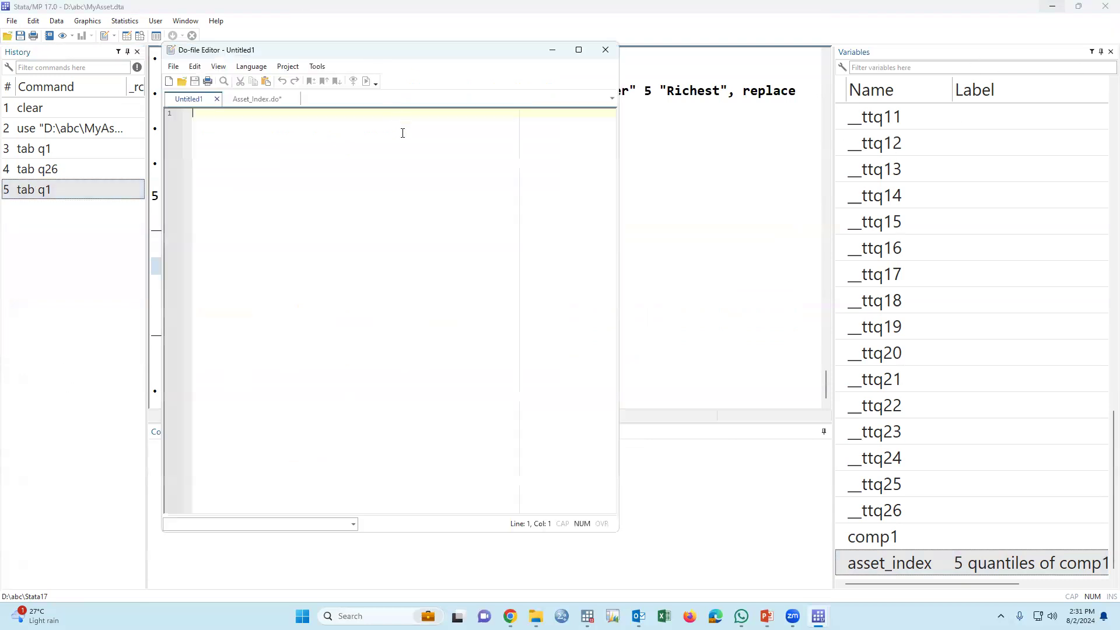
{"action": "type", "text": "tab1 q1 q2 q3 q4 q5 q6 q7 q8 q9 q10 q11 q12 q13 q14 q15 q16 q17 q18 q19 q20 q21 q22 q23 q24 q25 q26 factortest q1 q2 q3 q4 q5 q6 q7 q8 q9 q10 q11 q12 q13 q14 q15 q16 q17 q18 q19 q20 q21 q22 q23 q24 q25 q26 polychoricpca q1 q2 q3 q4 q5 q6 q7 q8 q9 q10 q11 q12 q13 q14 q15 q16 q17 q18 q19 q20 q21 q22 q23 q24 q25 q26, score(comp) nscore(1) hist comp1, norm xtile asset_index = comp1, nq(5) la de asset_index 1 \"Poorest\" 2 \"Poorer\" 3 \"Middel\" 4 \"Richer\" 5 \"Richest\", replace la val asset_index asset_index ta asset_index"}
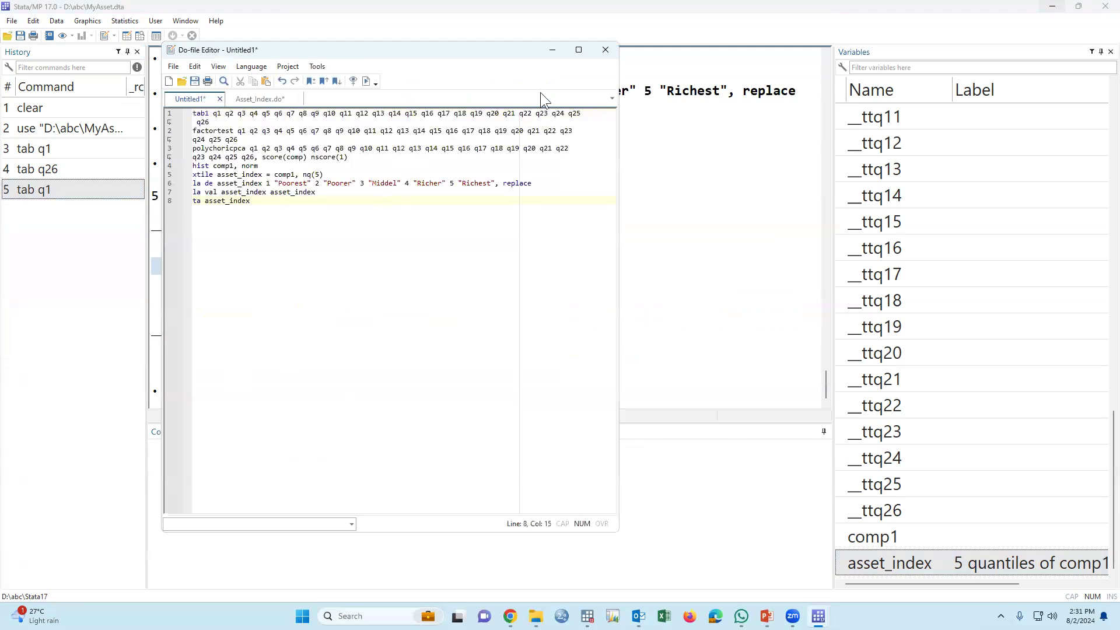
{"action": "left_click", "coordinate": [578, 50]}
{"action": "scroll", "coordinate": [445, 302], "scroll_direction": "up", "scroll_amount": 5, "text": "ctrl"}
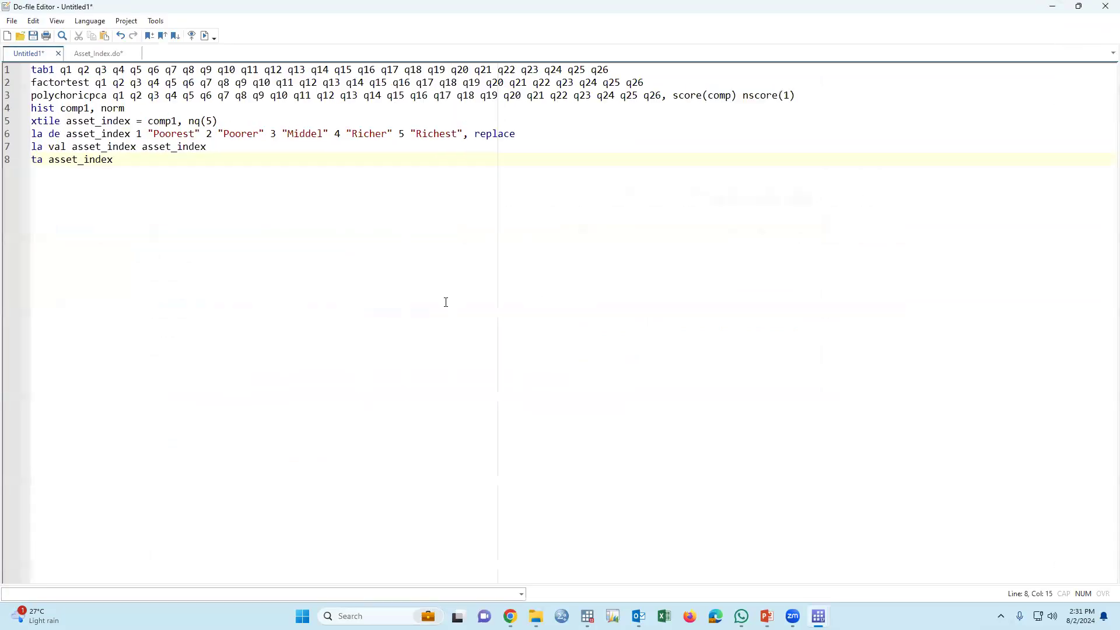
{"action": "scroll", "coordinate": [446, 302], "scroll_direction": "up", "scroll_amount": 1, "text": "ctrl"}
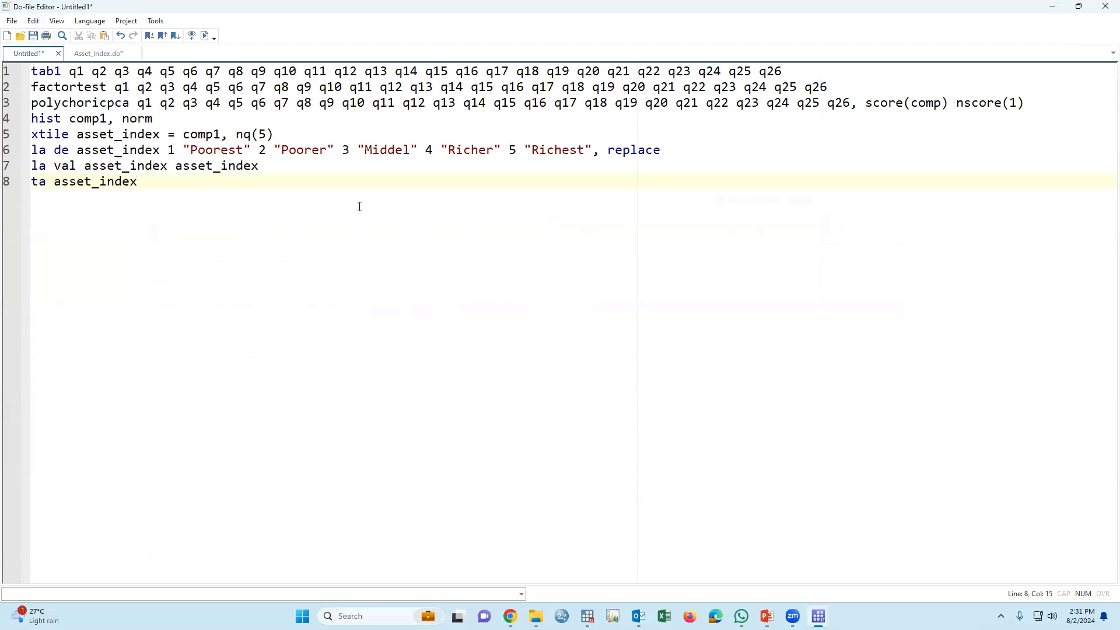
Step: Insert a blank line after each of the tab1, factortest and polychoricpca commands in the do-file
{"action": "left_click", "coordinate": [787, 74]}
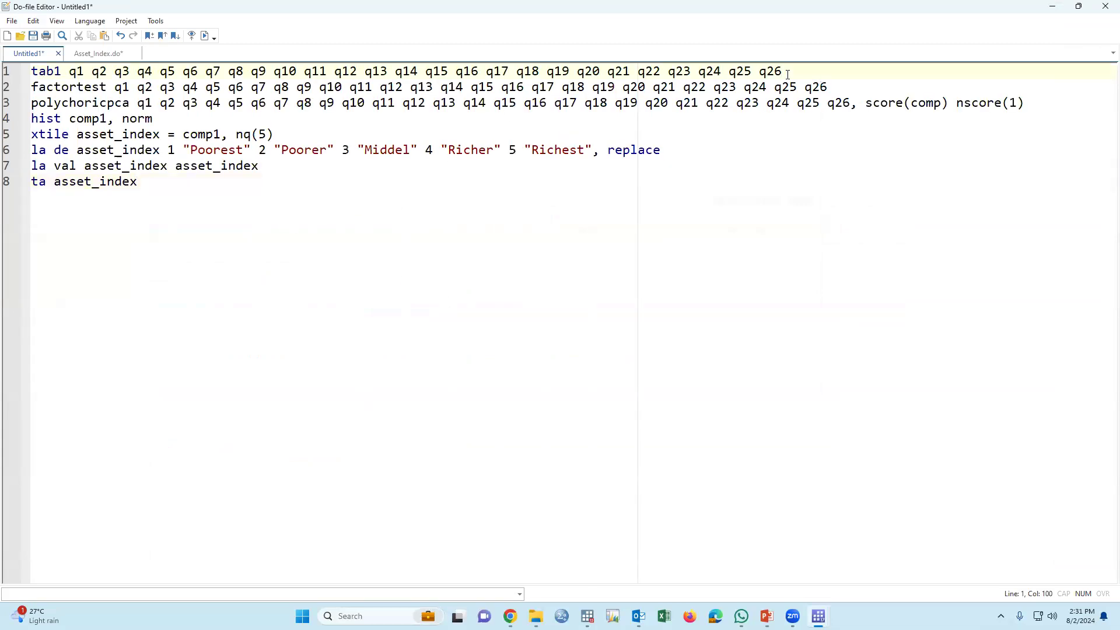
{"action": "key", "text": "Return"}
{"action": "left_click", "coordinate": [835, 102]}
{"action": "key", "text": "Return"}
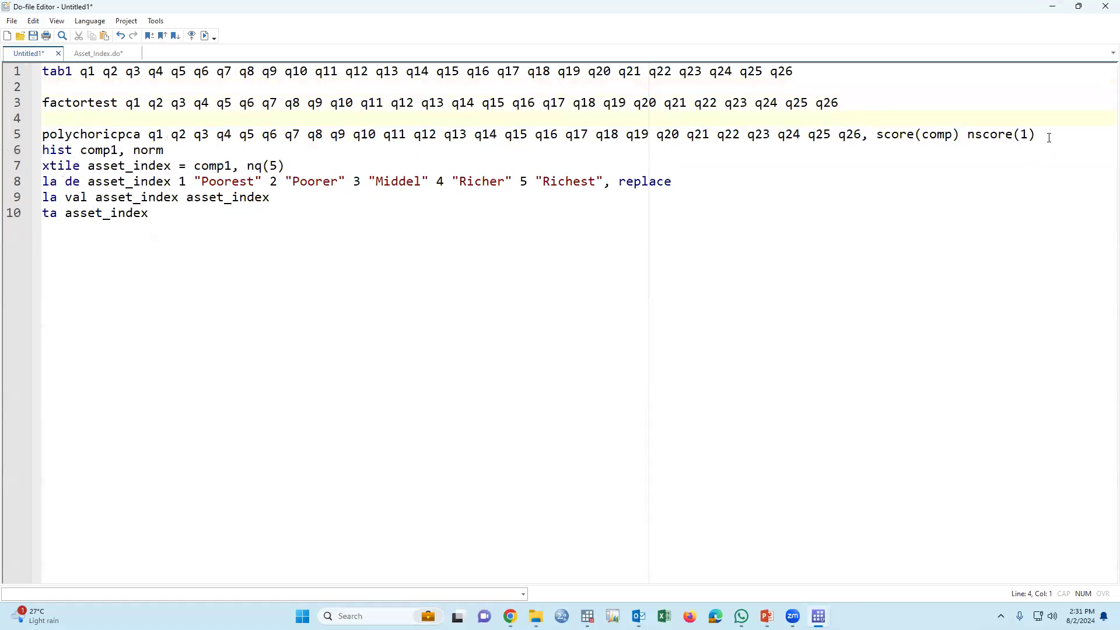
{"action": "left_click", "coordinate": [1048, 138]}
{"action": "key", "text": "Return"}
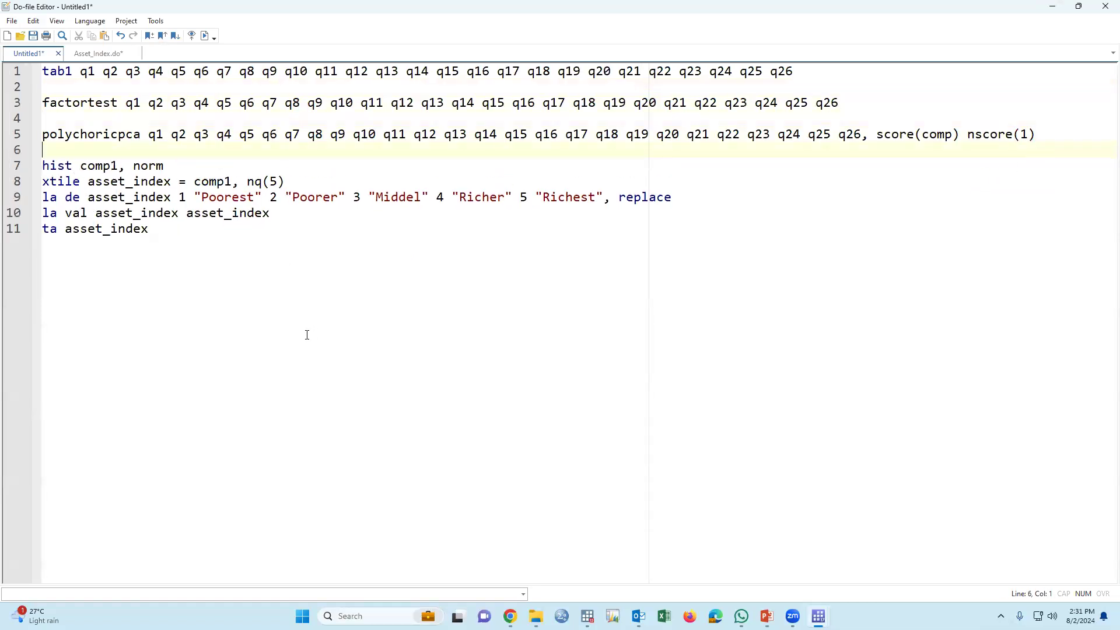
{"action": "scroll", "coordinate": [307, 336], "scroll_direction": "up", "scroll_amount": 2}
{"action": "scroll", "coordinate": [306, 336], "scroll_direction": "up", "scroll_amount": 1}
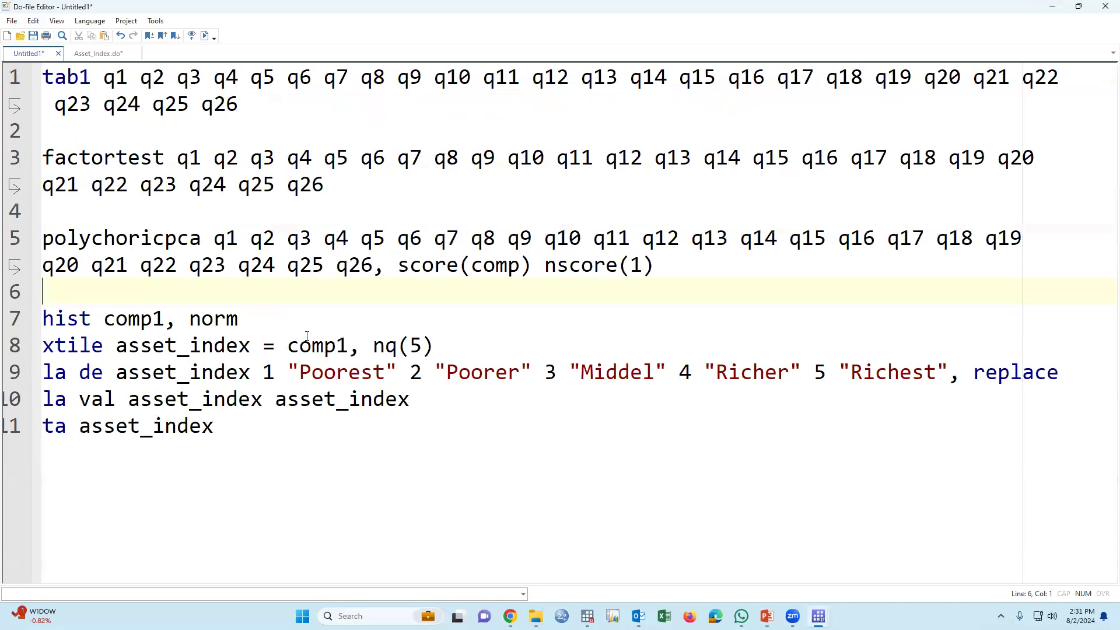
{"action": "scroll", "coordinate": [307, 336], "scroll_direction": "up", "scroll_amount": 1}
{"action": "scroll", "coordinate": [340, 462], "scroll_direction": "down", "scroll_amount": 4}
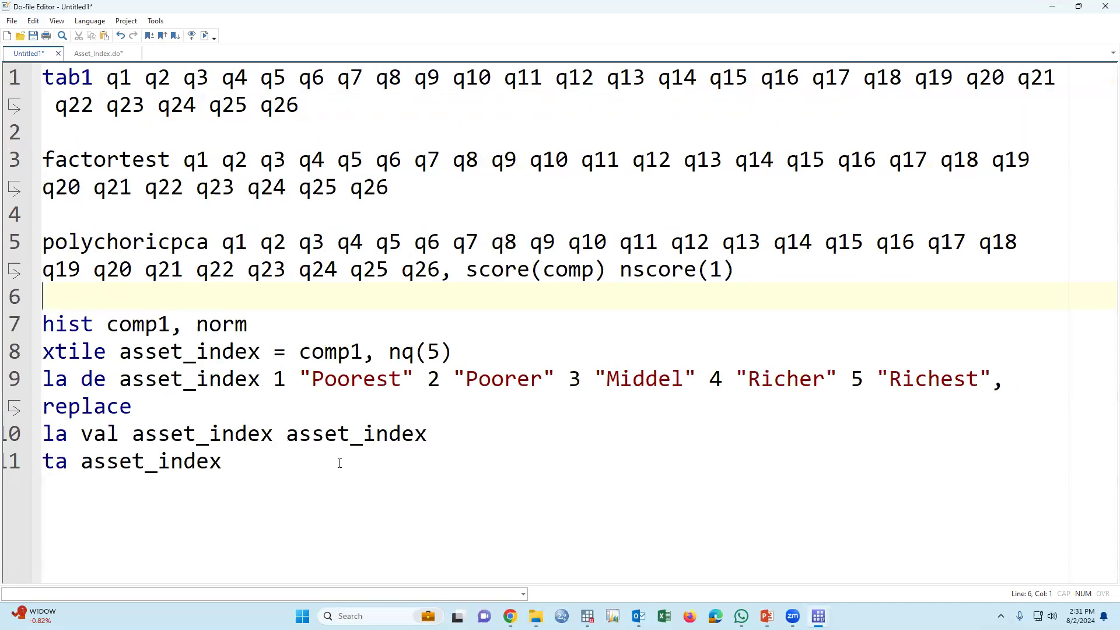
Step: Switch to the main Stata window and copy the use "D:\abc\MyAsset.dta" command from the history, leaving the command line empty
{"action": "key", "text": "alt+Tab"}
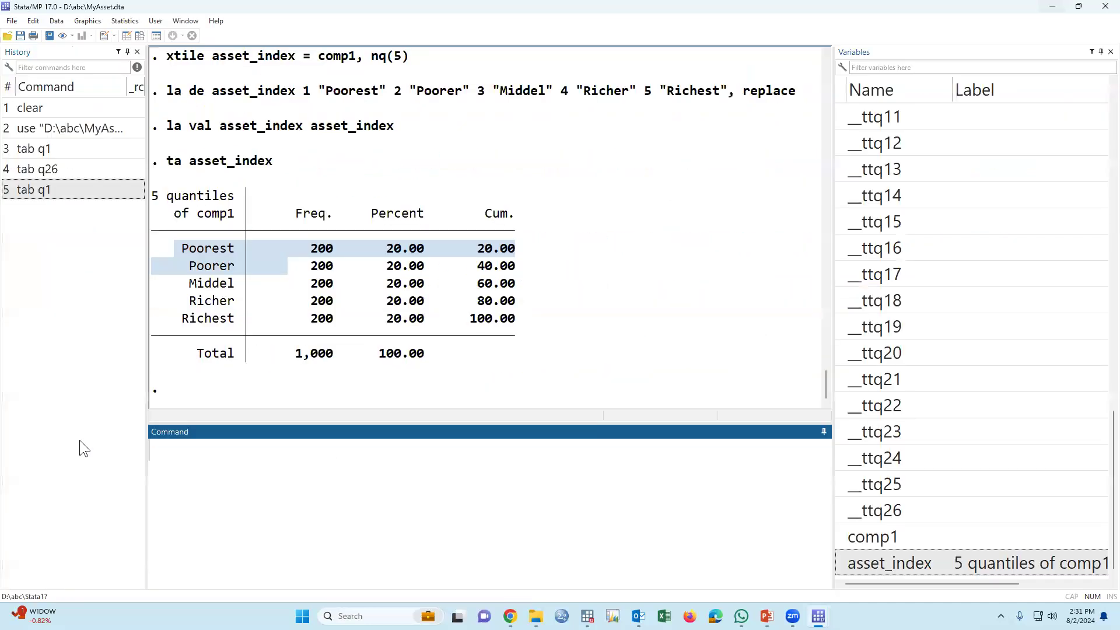
{"action": "left_click", "coordinate": [87, 129]}
{"action": "key", "text": "ctrl+a"}
{"action": "key", "text": "ctrl+c"}
{"action": "key", "text": "BackSpace"}
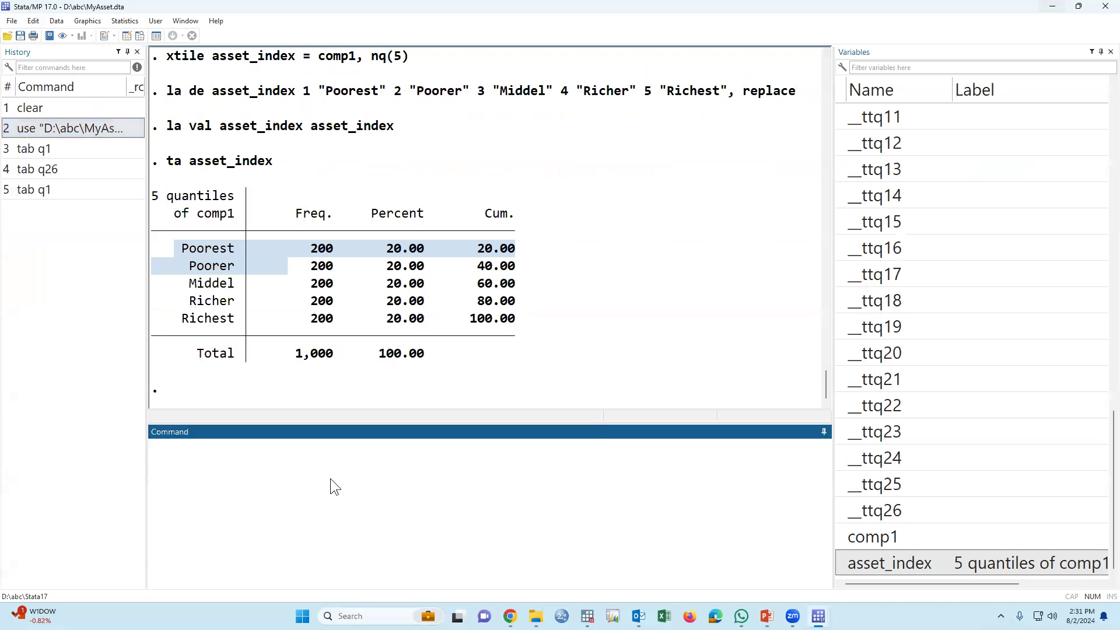
Step: Add use "D:\abc\MyAsset.dta", clear as the do-file's first line, with a blank line between it and the tab1 command
{"action": "key", "text": "alt+Tab"}
{"action": "key", "text": "Return"}
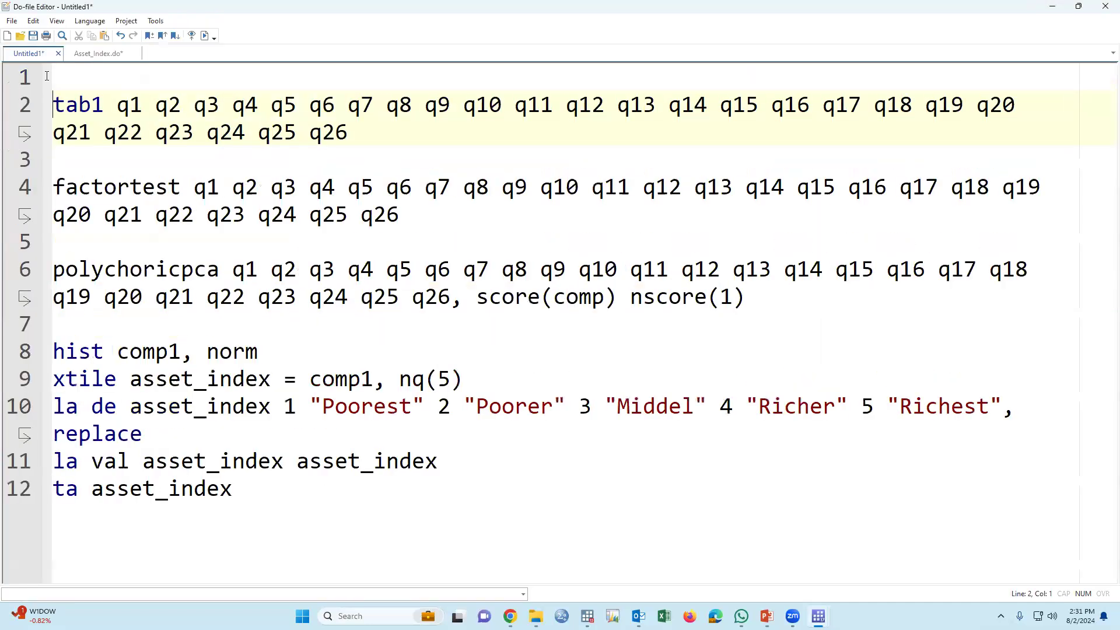
{"action": "left_click", "coordinate": [46, 76]}
{"action": "key", "text": "ctrl+v"}
{"action": "type", "text": ", "}
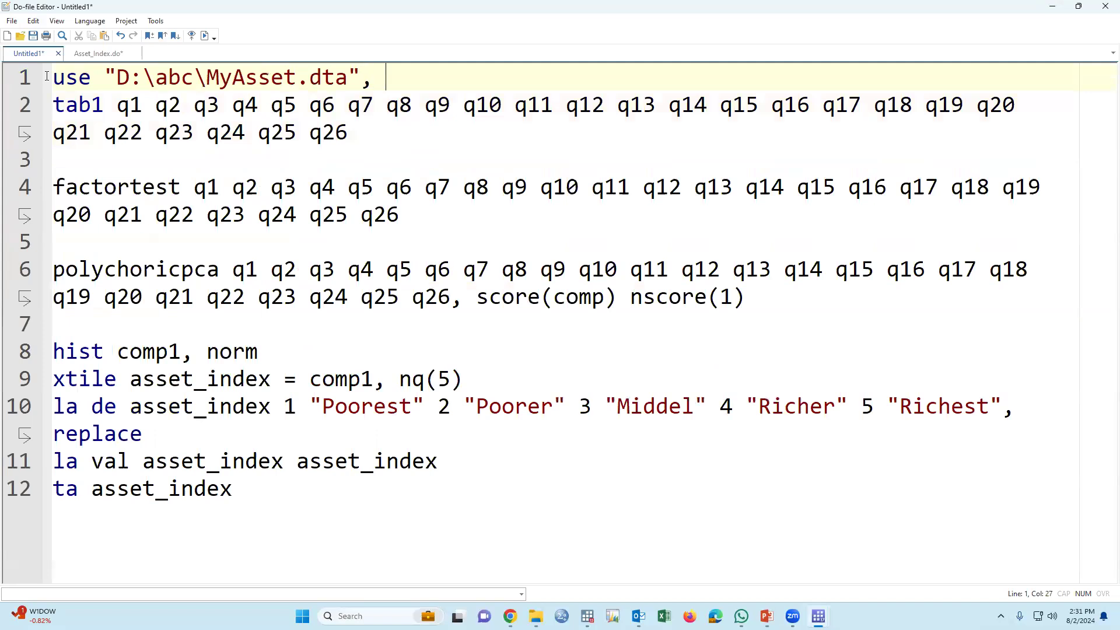
{"action": "type", "text": "clear"}
{"action": "key", "text": "Return"}
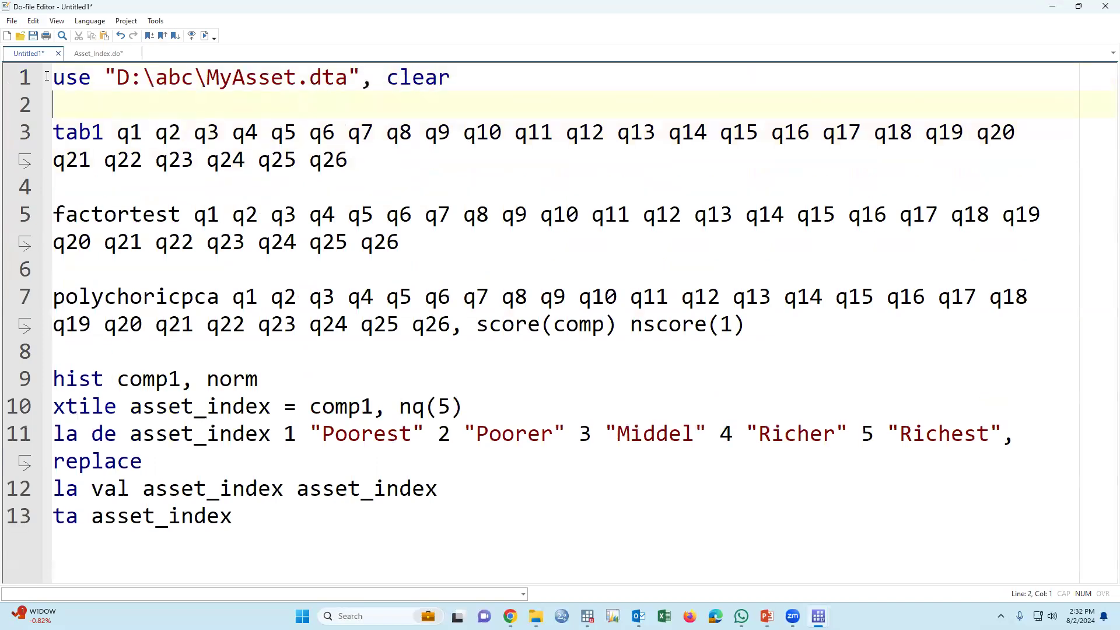
{"action": "left_click_drag", "start_coordinate": [53, 76], "coordinate": [392, 543]}
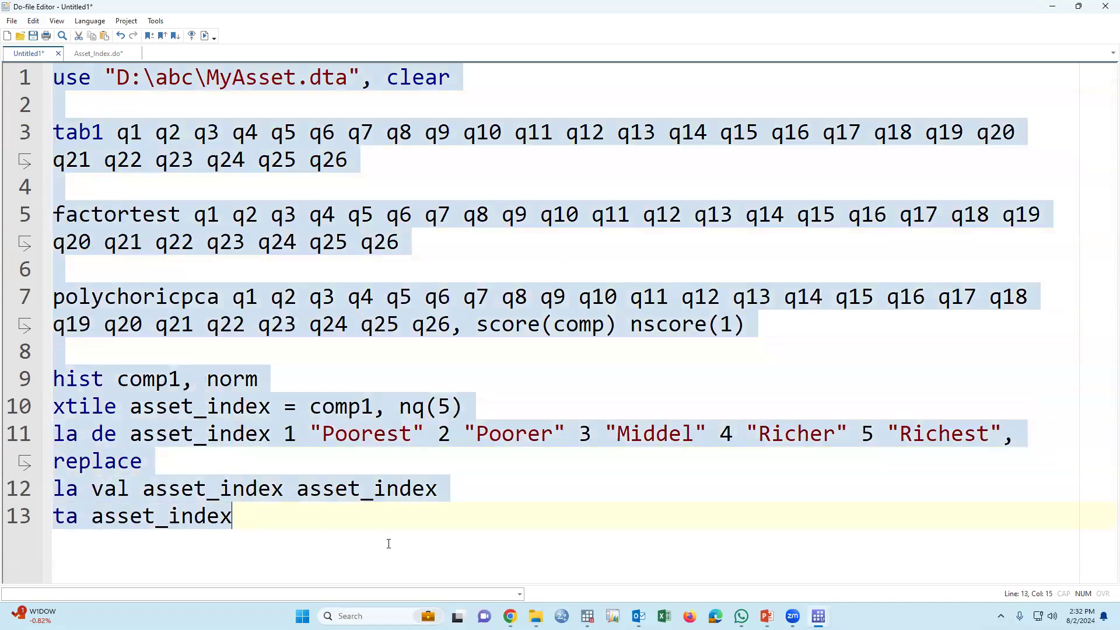
{"action": "left_click", "coordinate": [288, 527]}
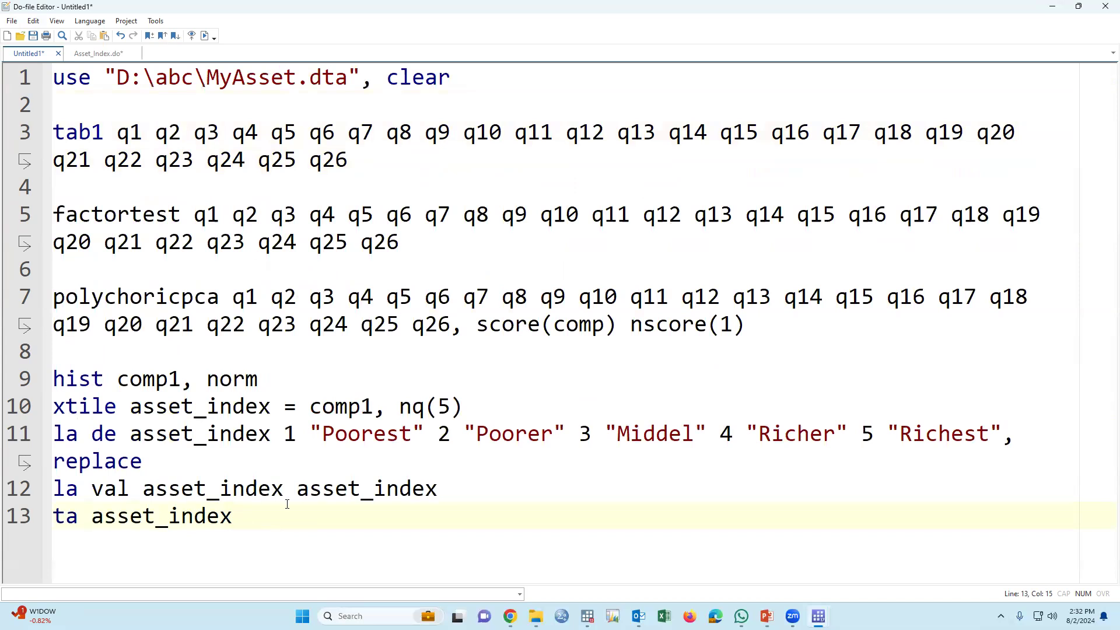
{"action": "key", "text": "Return"}
{"action": "type", "text": "la"}
{"action": "left_click", "coordinate": [271, 521]}
{"action": "left_click", "coordinate": [357, 539]}
{"action": "key", "text": "BackSpace"}
{"action": "key", "text": "BackSpace"}
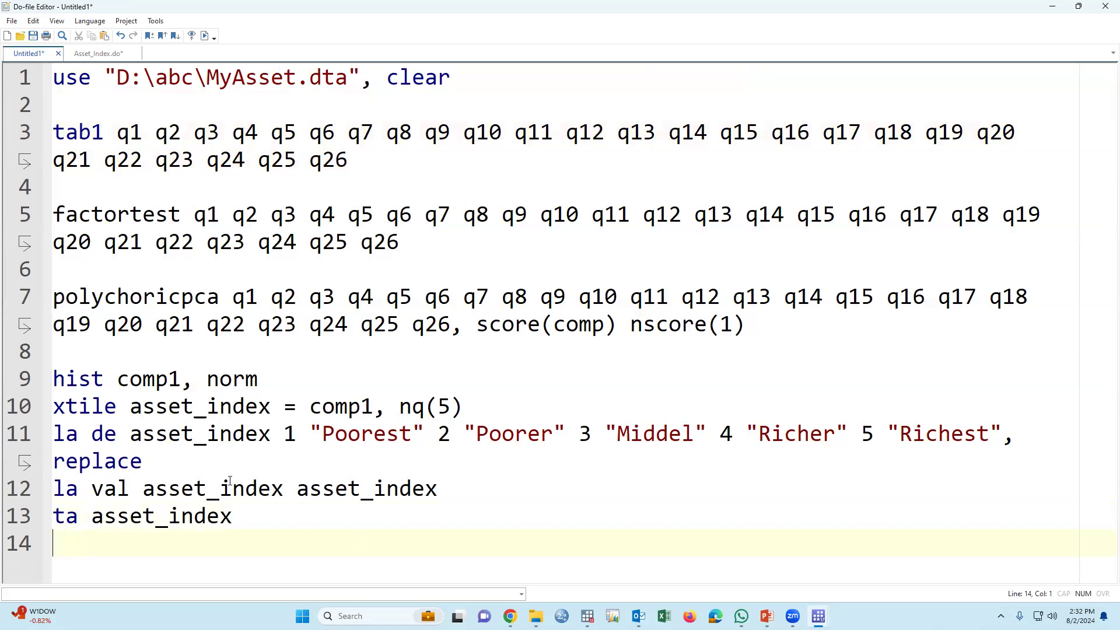
Step: Insert the line la var asset_index "Asset/Wealth index" between the la de and la val commands in the do-file
{"action": "scroll", "coordinate": [230, 478], "scroll_direction": "down", "scroll_amount": 2}
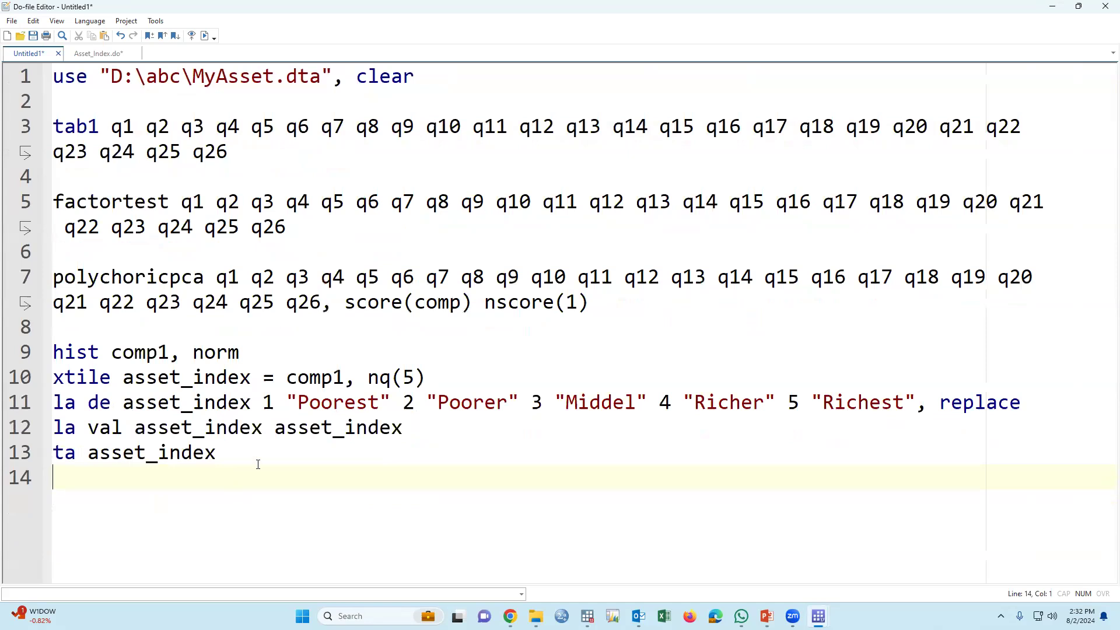
{"action": "left_click", "coordinate": [1024, 398]}
{"action": "key", "text": "Return"}
{"action": "type", "text": "la var"}
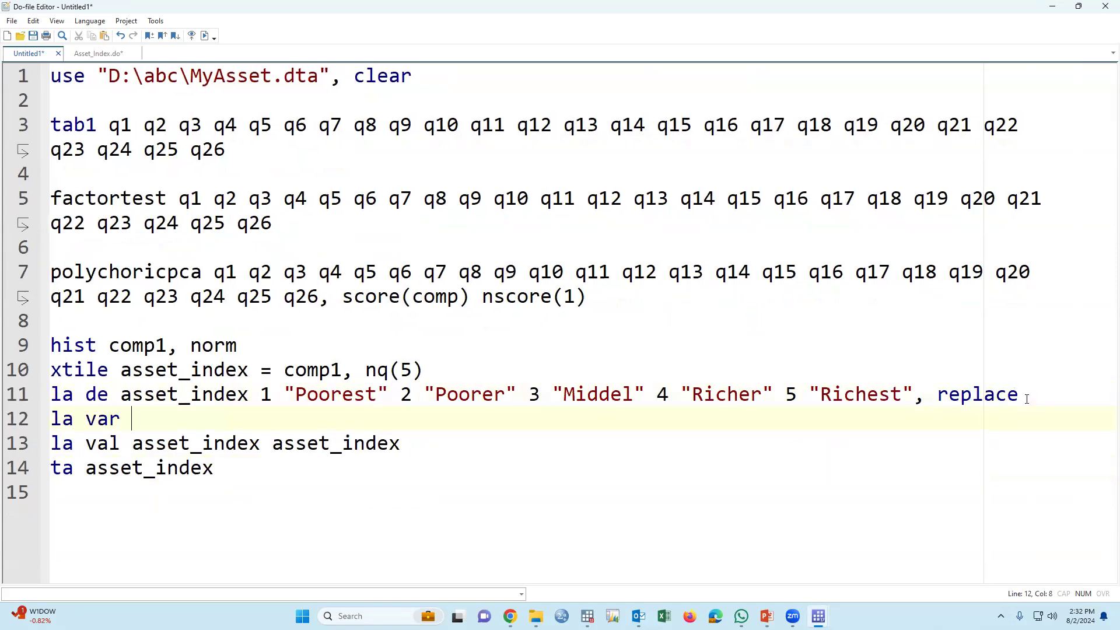
{"action": "double_click", "coordinate": [149, 397]}
{"action": "key", "text": "ctrl+c"}
{"action": "left_click", "coordinate": [158, 419]}
{"action": "key", "text": "ctrl+v"}
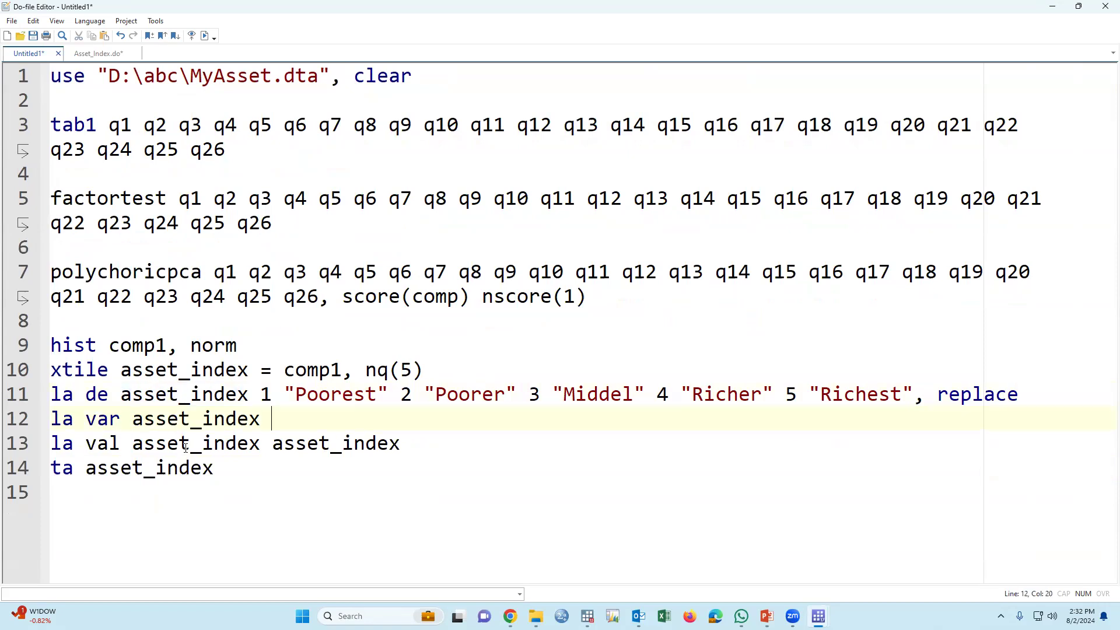
{"action": "type", "text": "\"Asset index"}
{"action": "left_click", "coordinate": [345, 419]}
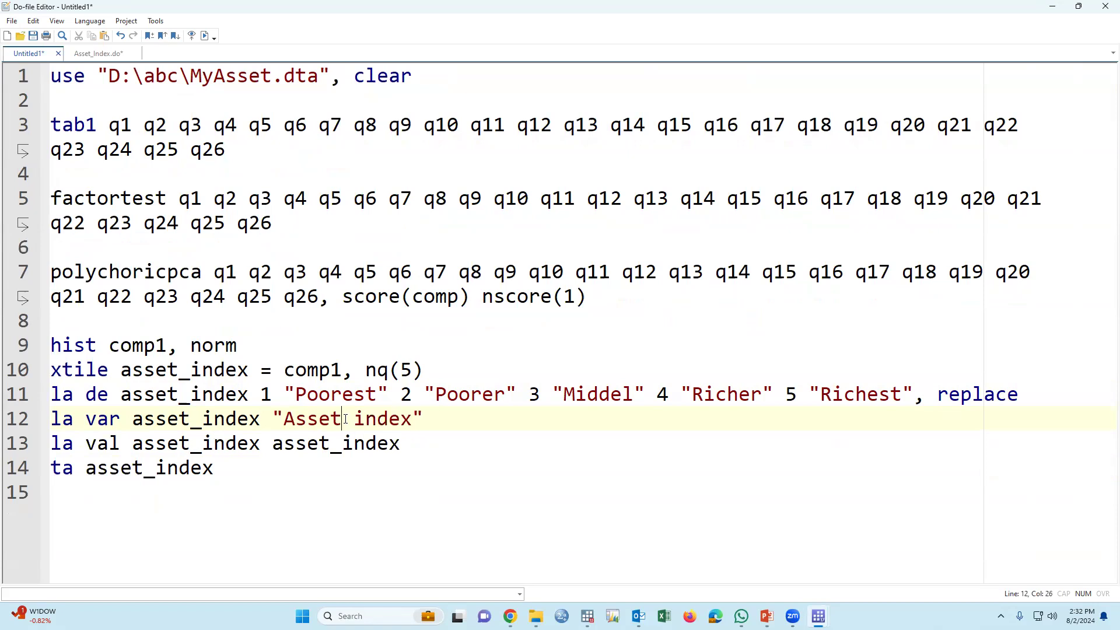
{"action": "type", "text": "/Wealth"}
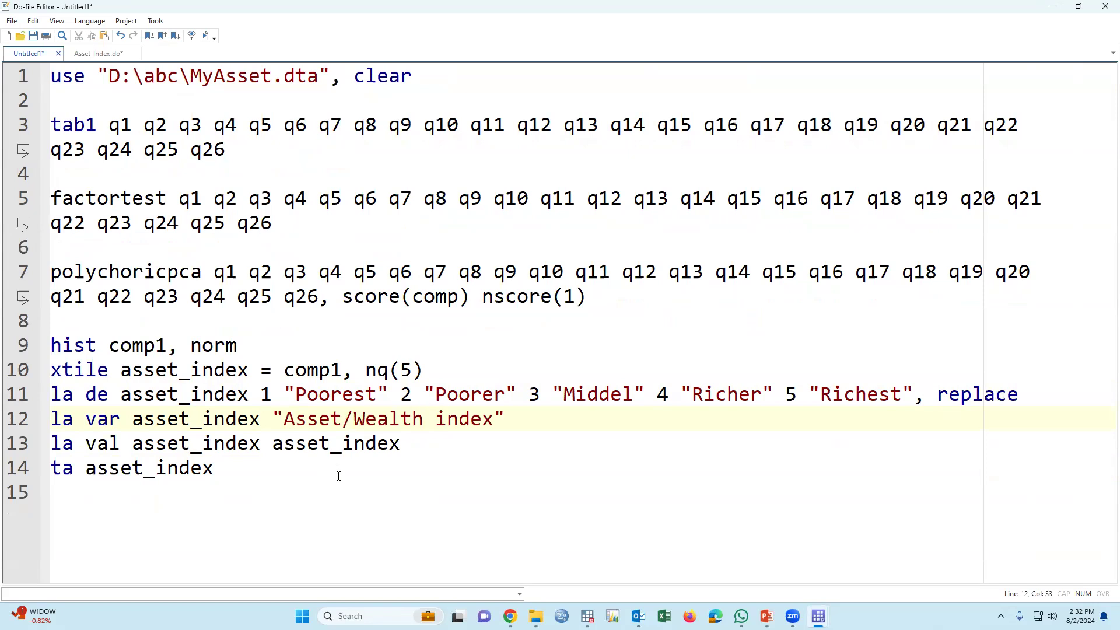
Step: Select all the do-file commands from the use line through ta asset_index
{"action": "left_click", "coordinate": [329, 420]}
{"action": "left_click_drag", "start_coordinate": [51, 76], "coordinate": [232, 470]}
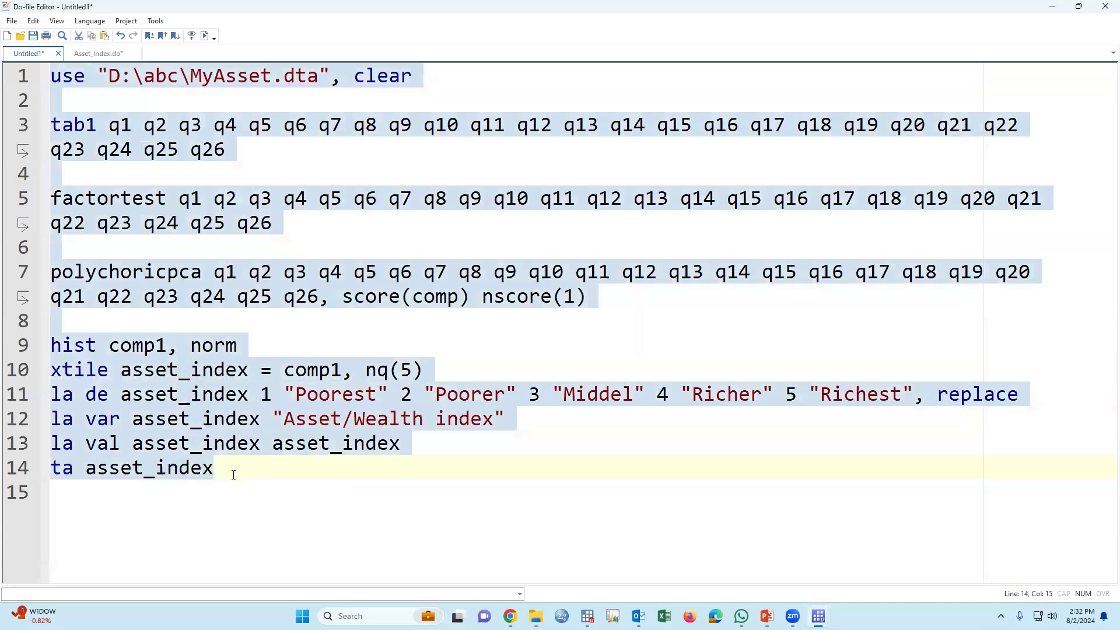